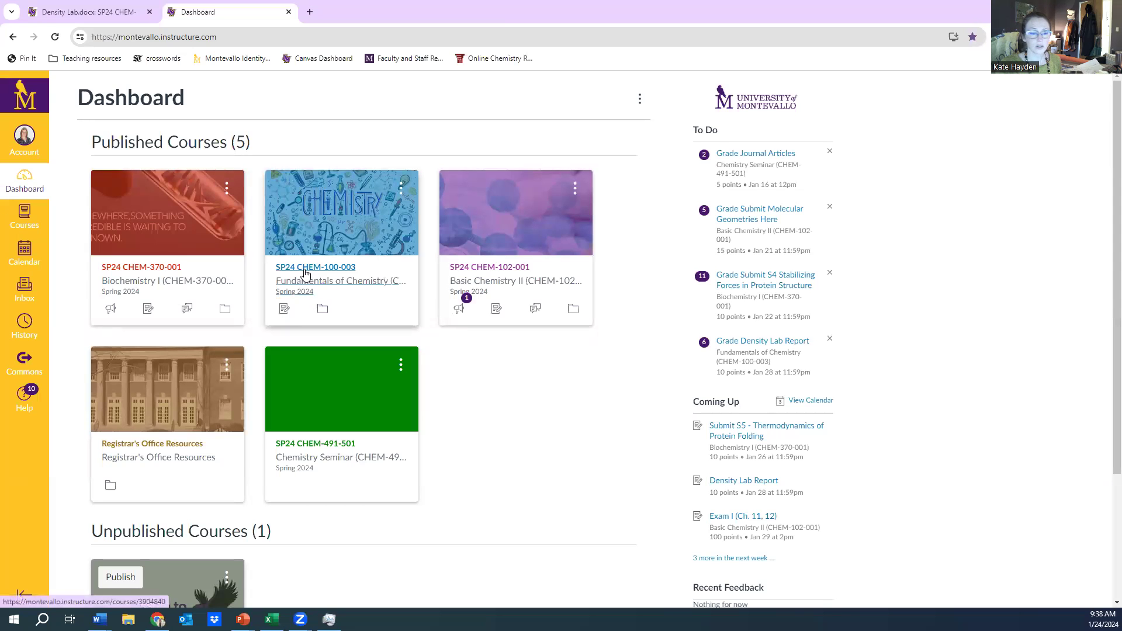
Open the SP24 CHEM-100-003 Fundamentals of Chemistry course from the dashboard
left_click(303, 287)
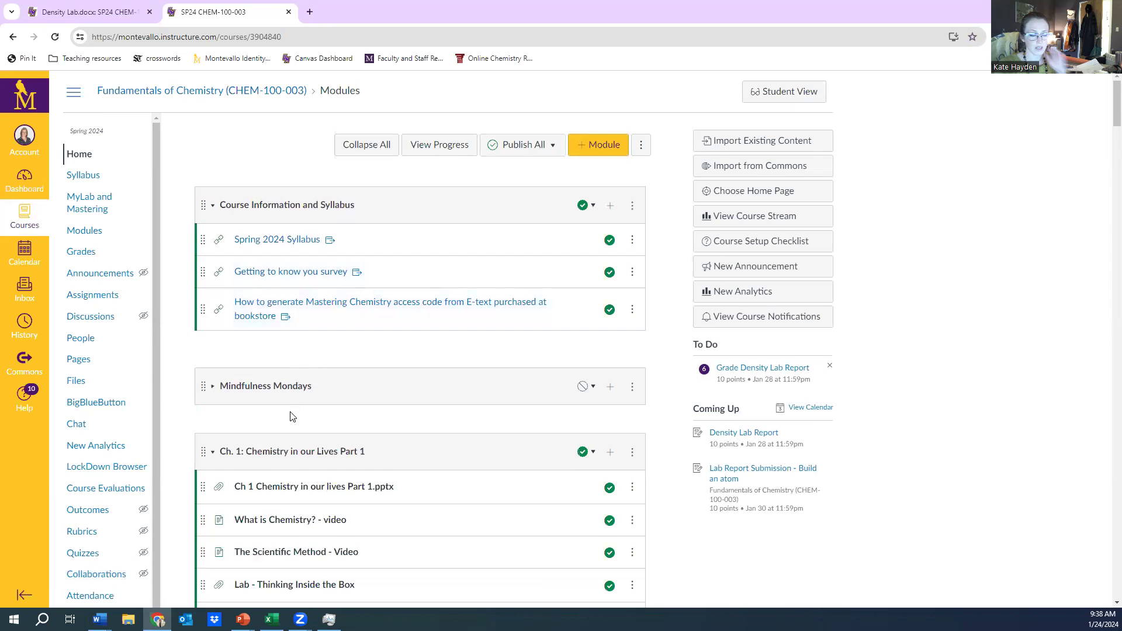
scroll(292, 417, "down", 1)
scroll(293, 416, "down", 1)
scroll(292, 416, "down", 3)
scroll(290, 422, "down", 2)
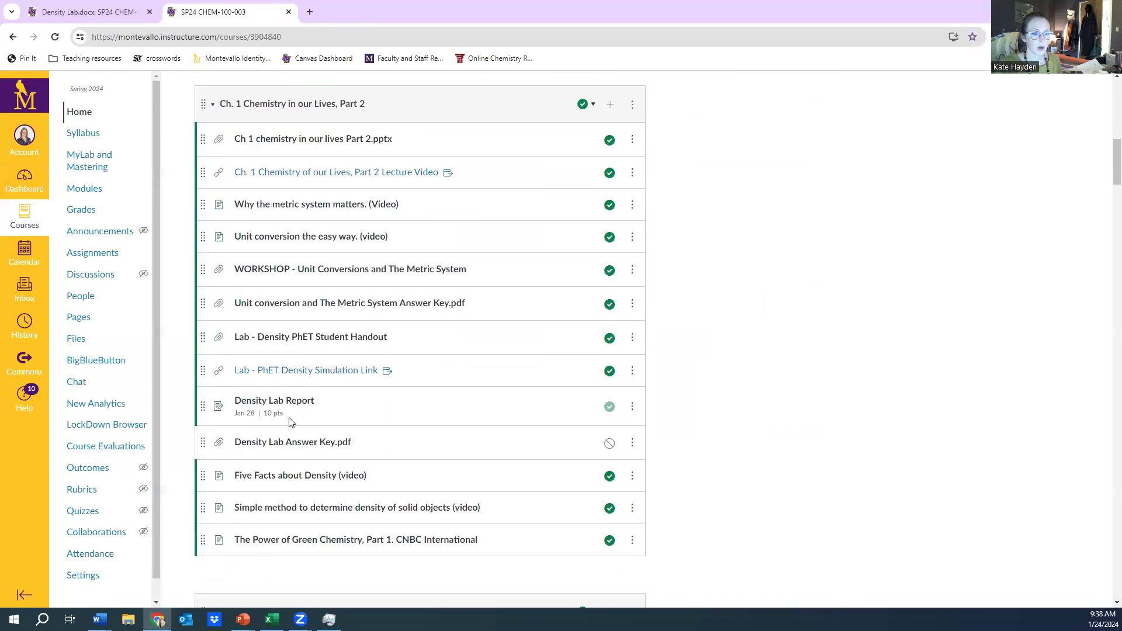
scroll(291, 423, "down", 2)
scroll(290, 423, "down", 2)
scroll(290, 423, "up", 2)
scroll(291, 421, "up", 2)
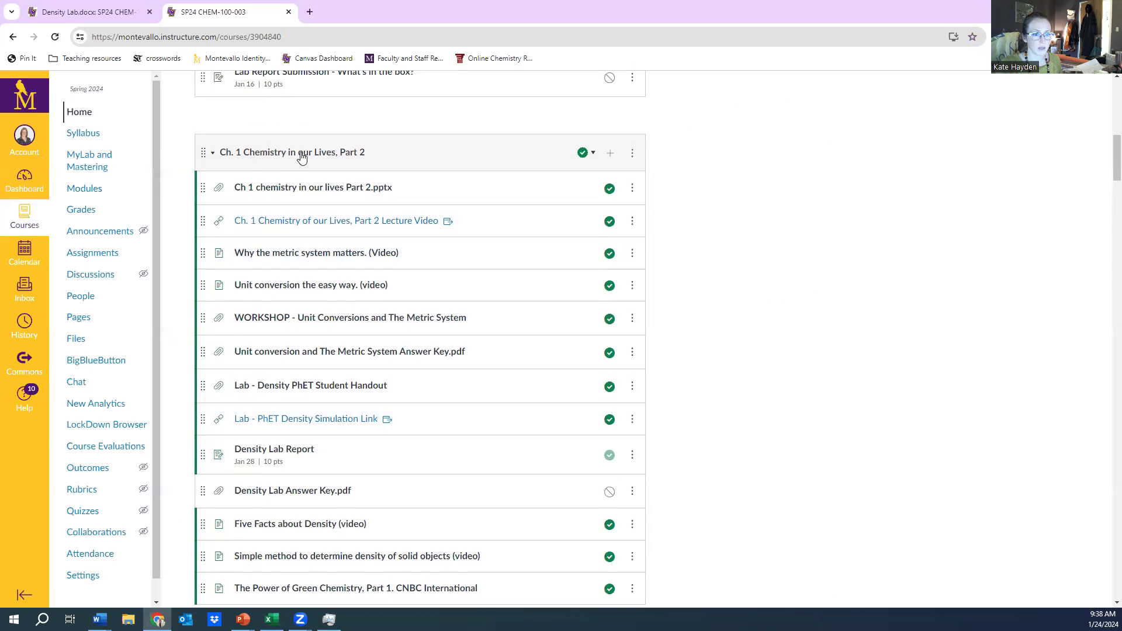
scroll(285, 373, "down", 1)
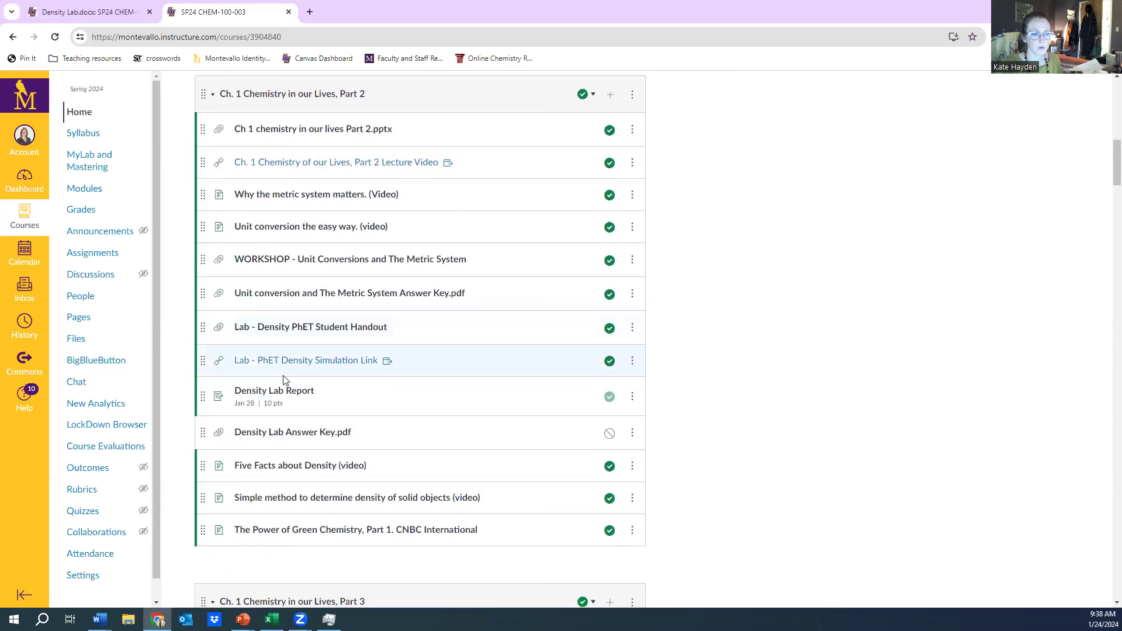
Open 'Lab - Density PhET Student Handout' from the Ch. 1 Part 2 module
left_click(297, 330)
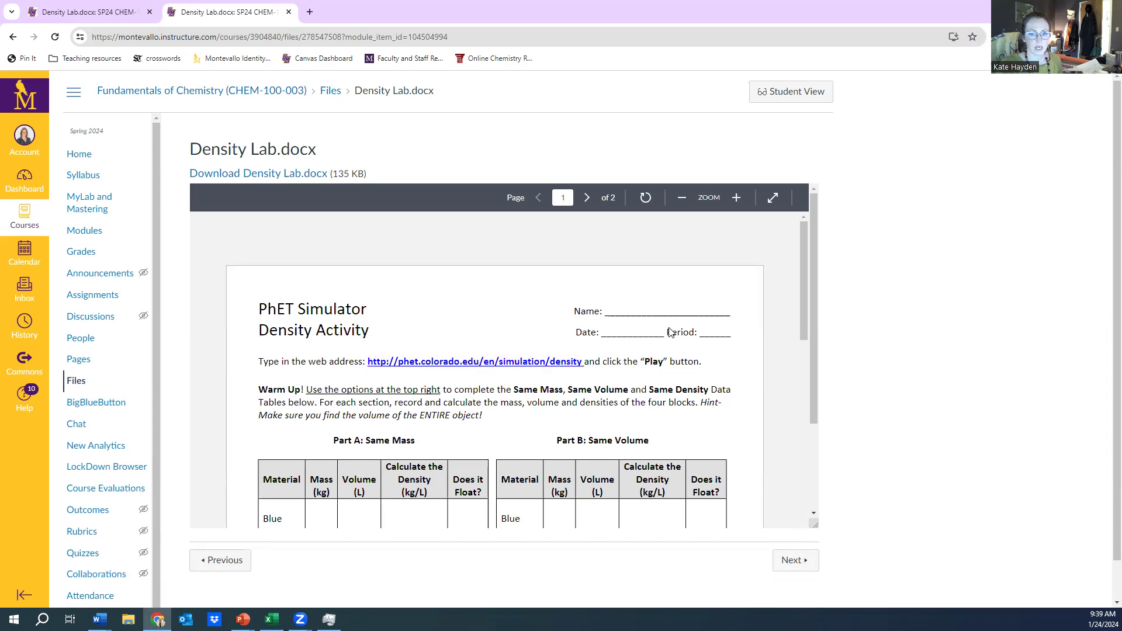
scroll(649, 355, "down", 2)
scroll(338, 295, "up", 2)
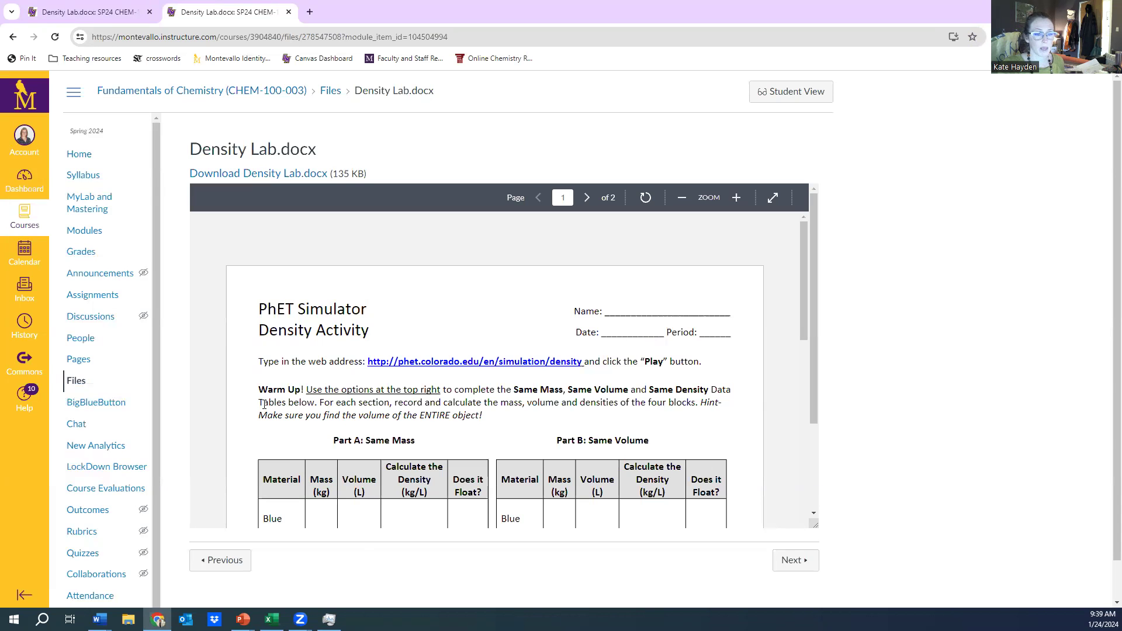
scroll(263, 404, "down", 1)
scroll(263, 404, "down", 3)
scroll(263, 405, "down", 1)
scroll(264, 406, "up", 1)
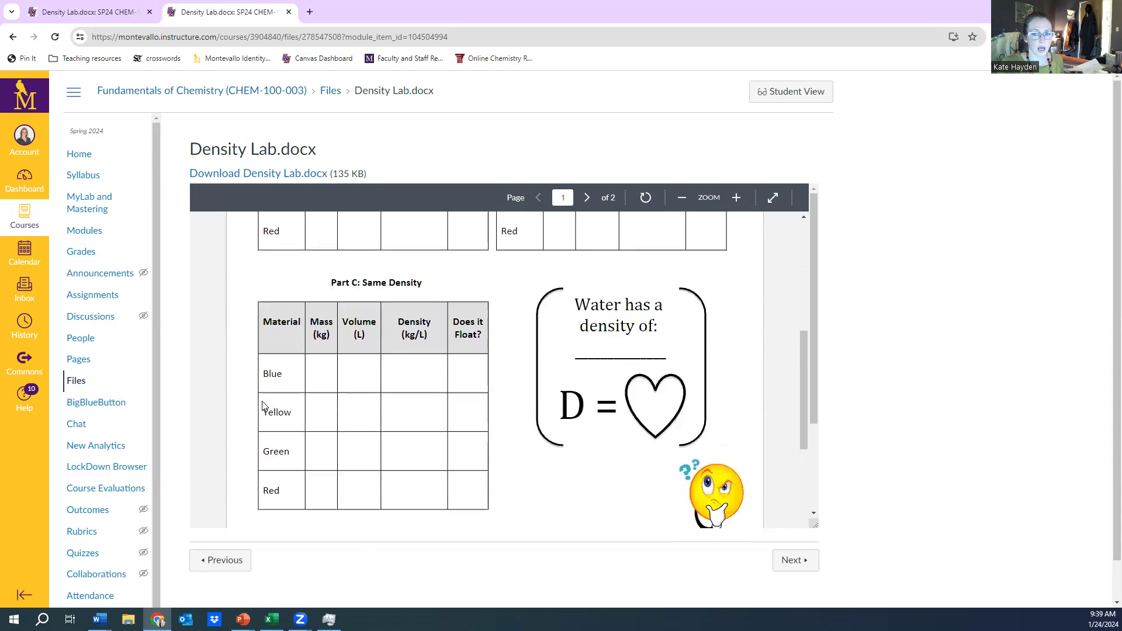
scroll(263, 404, "up", 3)
scroll(263, 404, "up", 1)
scroll(264, 402, "down", 1)
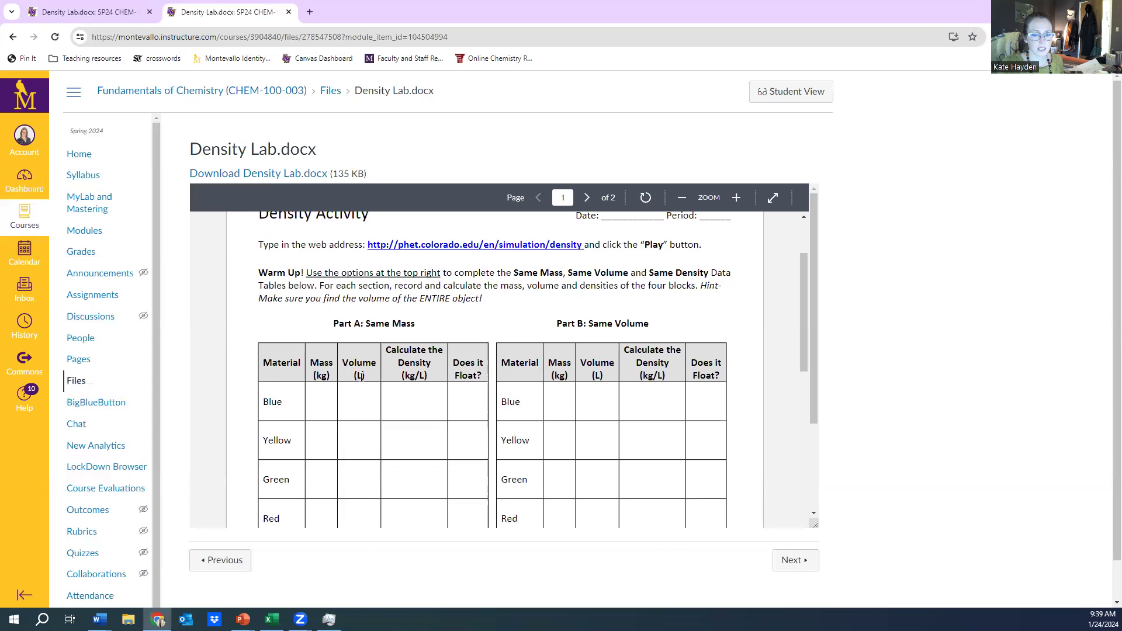
scroll(383, 378, "down", 2)
scroll(262, 364, "up", 3)
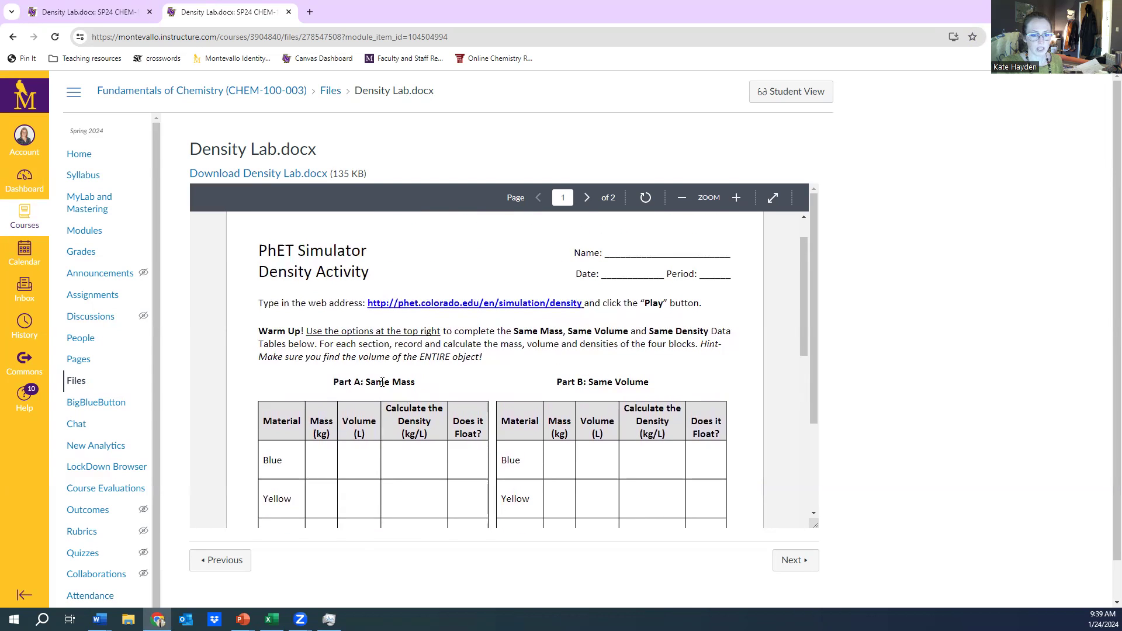
scroll(599, 461, "down", 5)
scroll(613, 438, "down", 3)
scroll(666, 456, "down", 1)
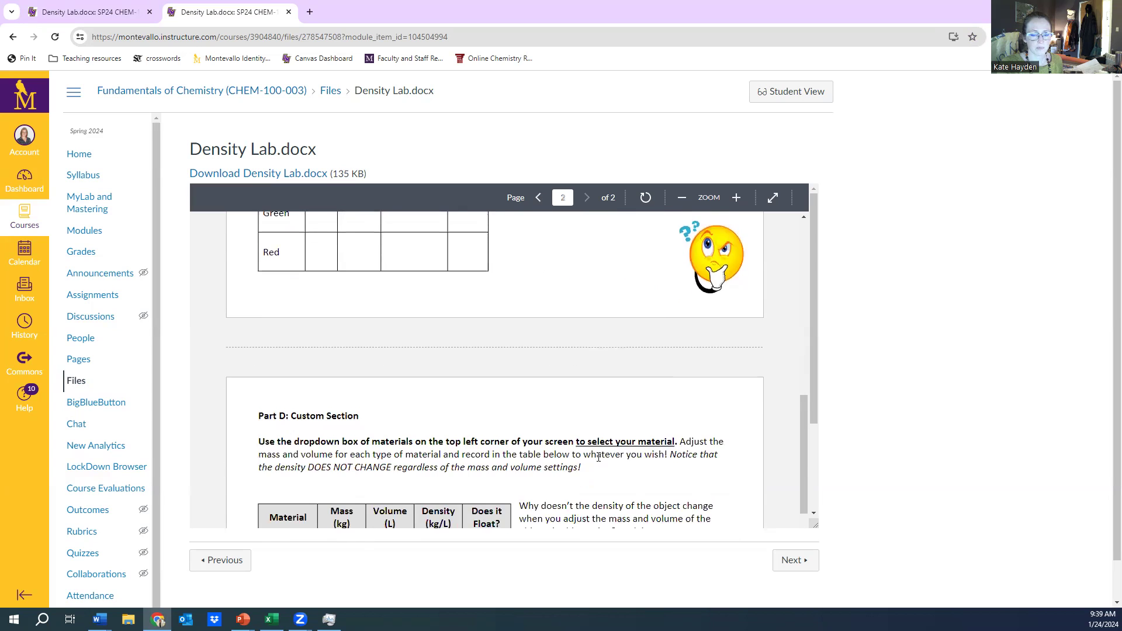
scroll(615, 397, "up", 4)
scroll(615, 397, "down", 2)
scroll(526, 351, "down", 2)
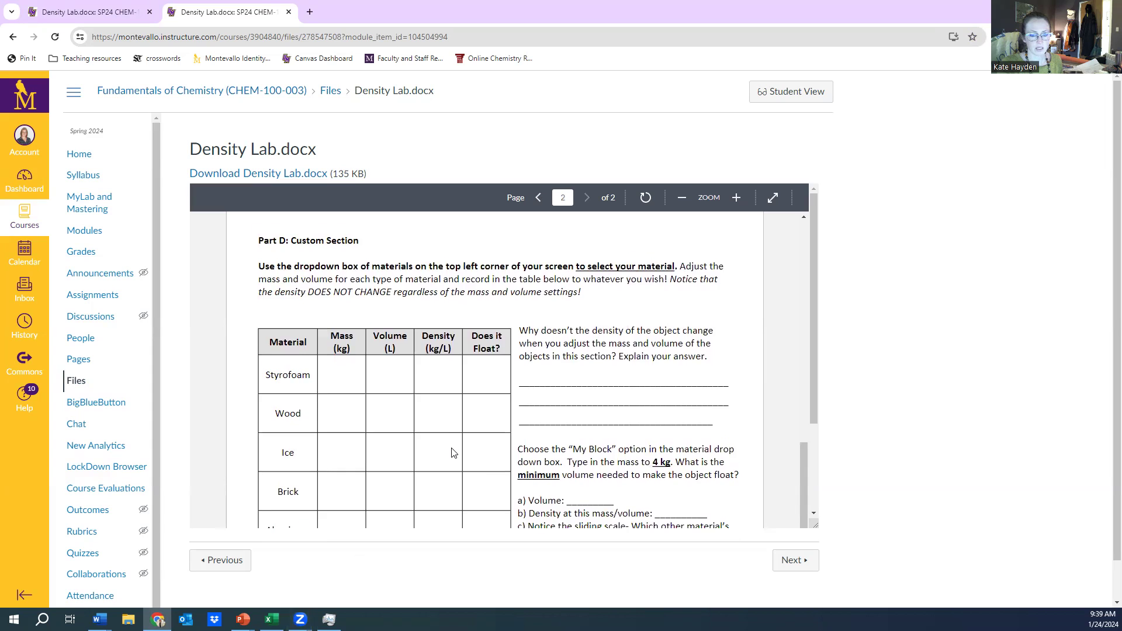
scroll(453, 452, "down", 2)
scroll(452, 452, "down", 1)
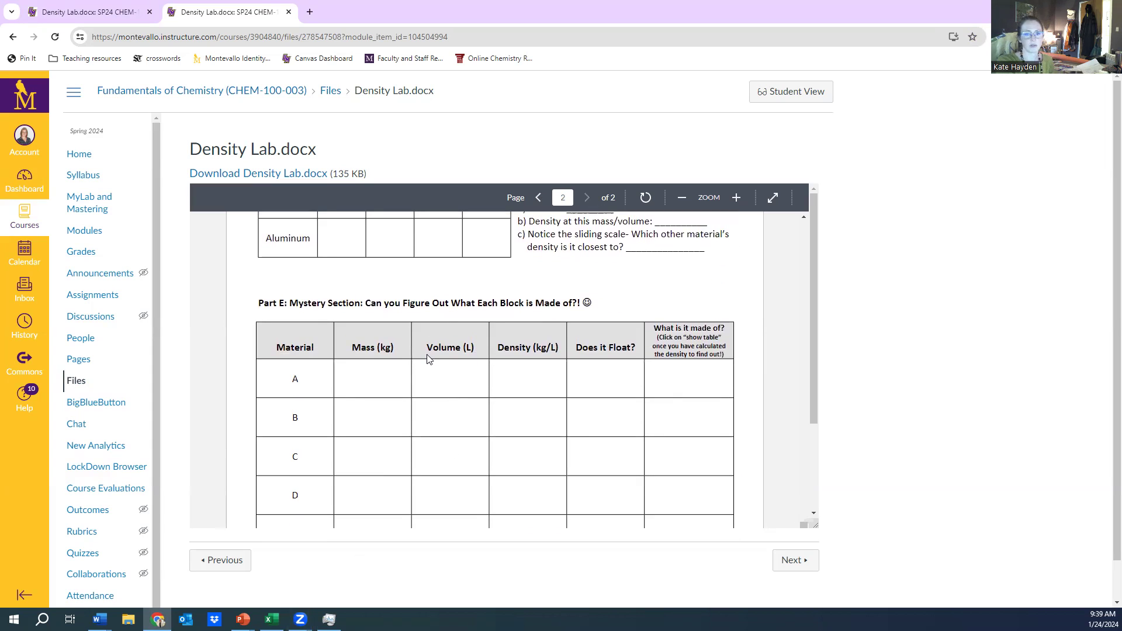
scroll(428, 359, "up", 3)
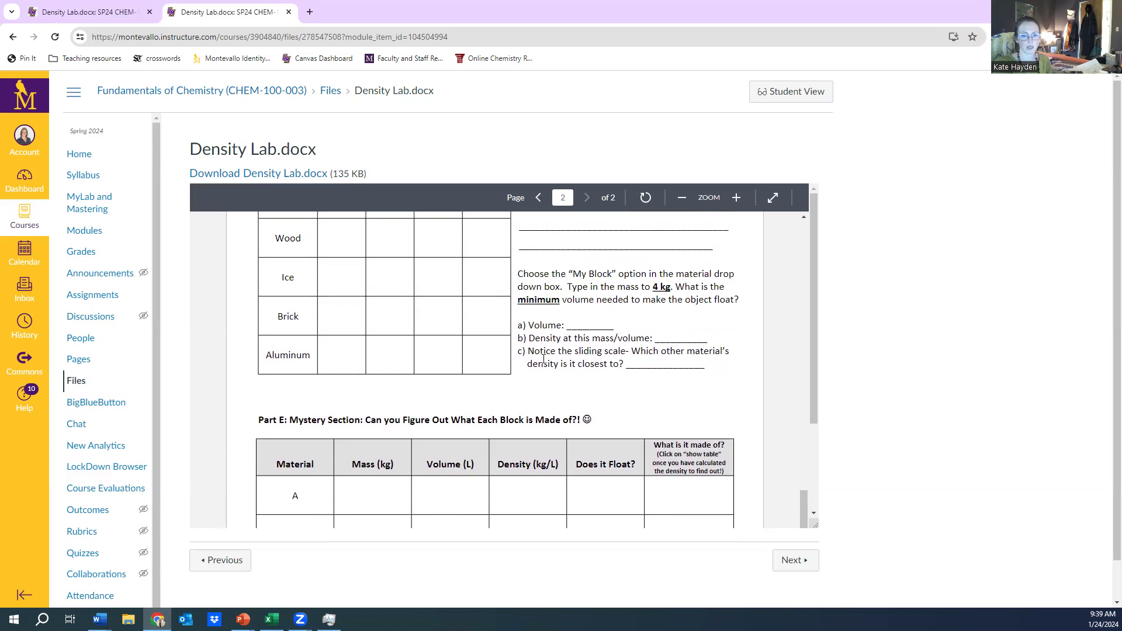
scroll(599, 269, "up", 2)
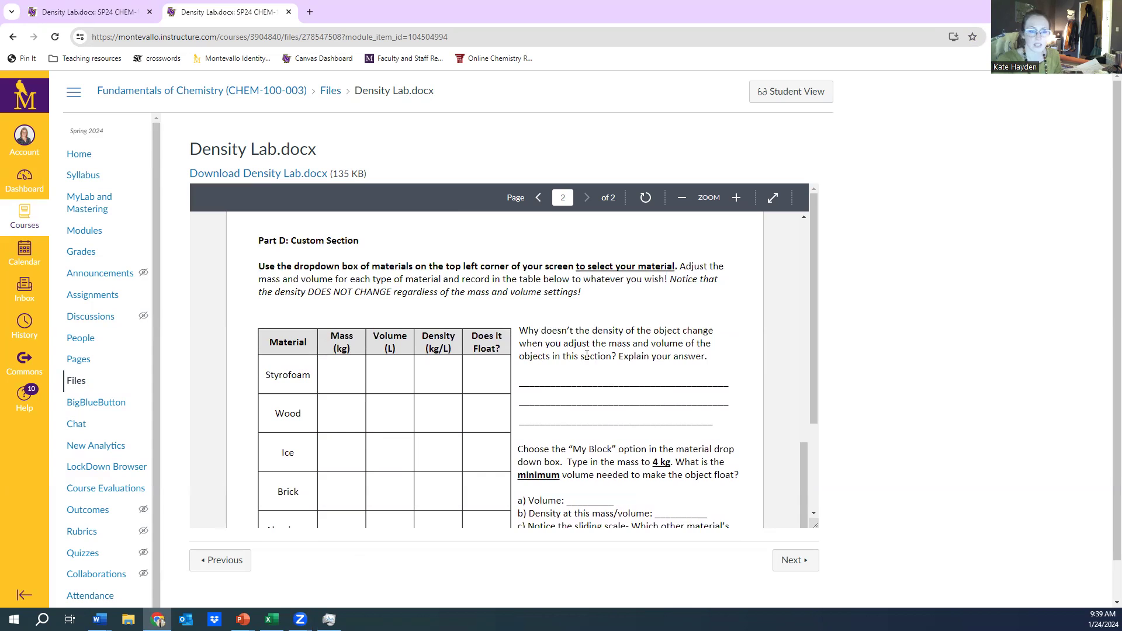
scroll(387, 366, "up", 3)
scroll(389, 363, "up", 3)
scroll(389, 363, "up", 3)
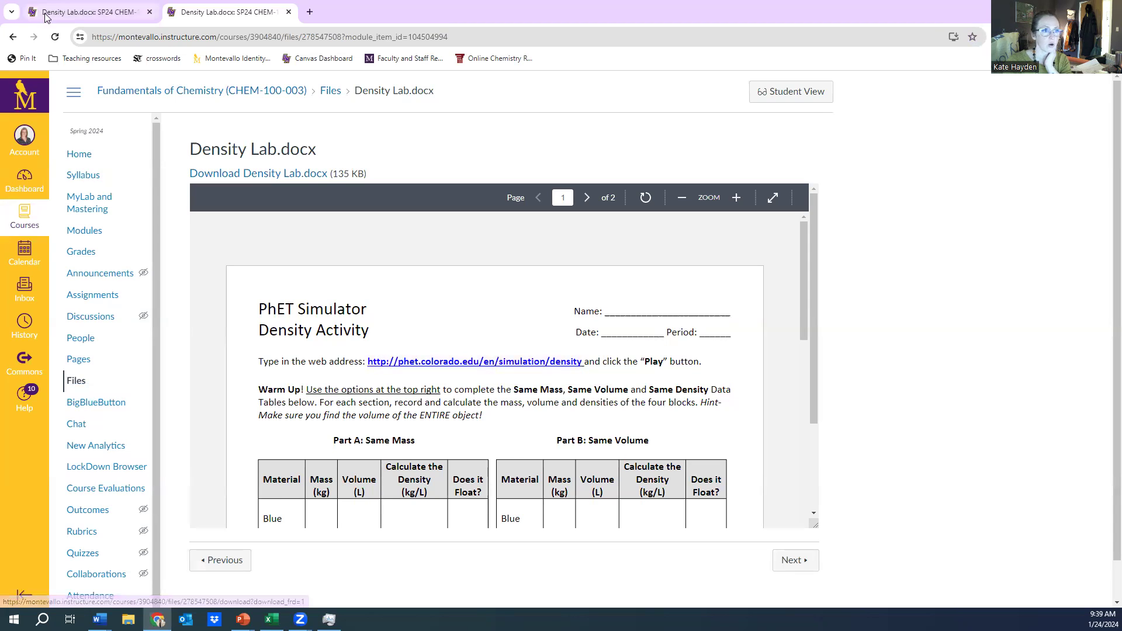
Zoom out the handout, return to Modules, and open 'Lab - PhET Density Simulation Link'
key("ctrl+minus")
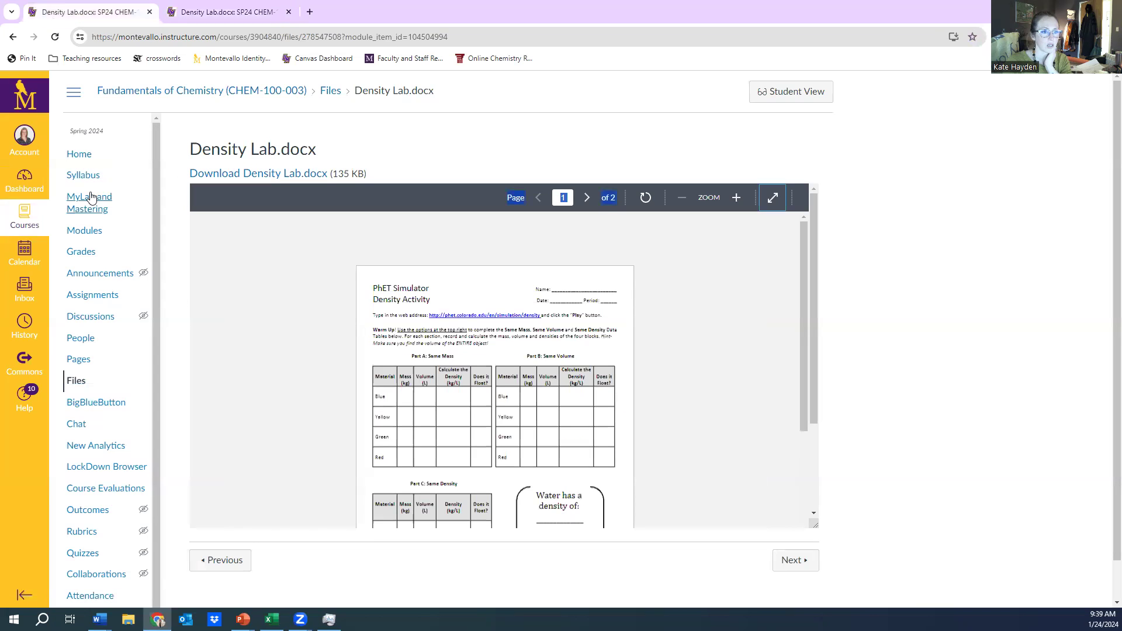
left_click(13, 38)
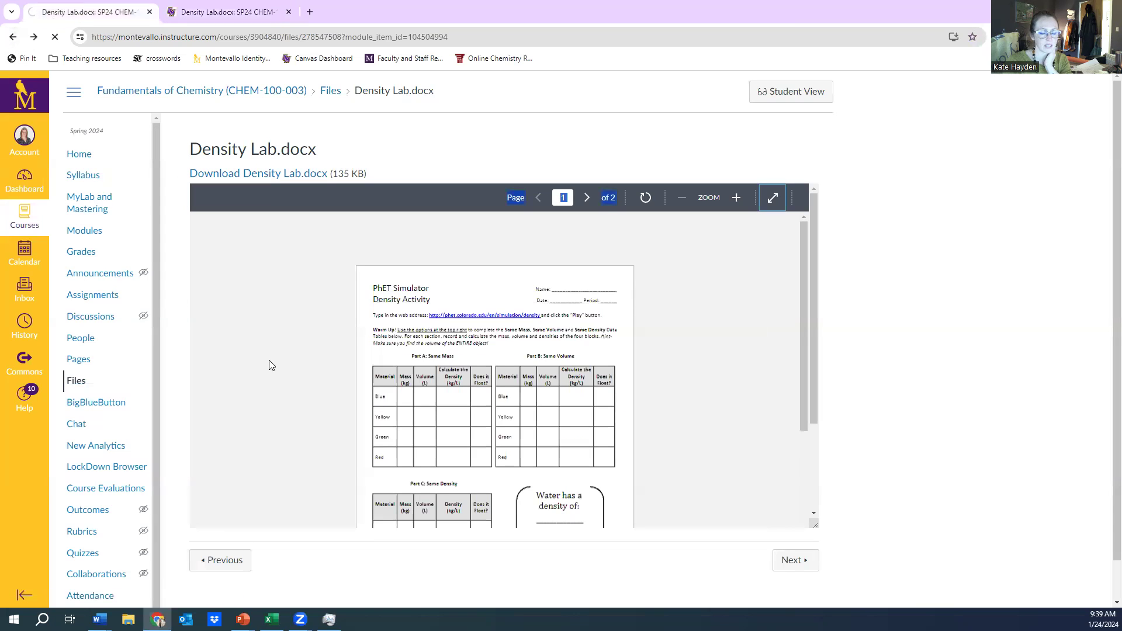
scroll(328, 427, "down", 5)
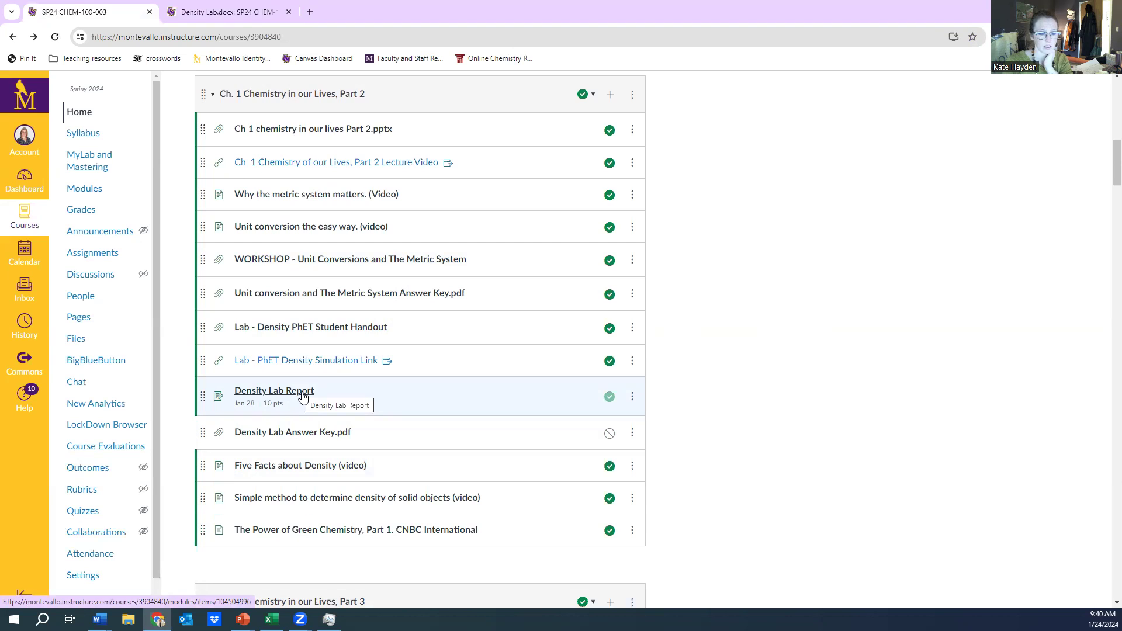
left_click(307, 360)
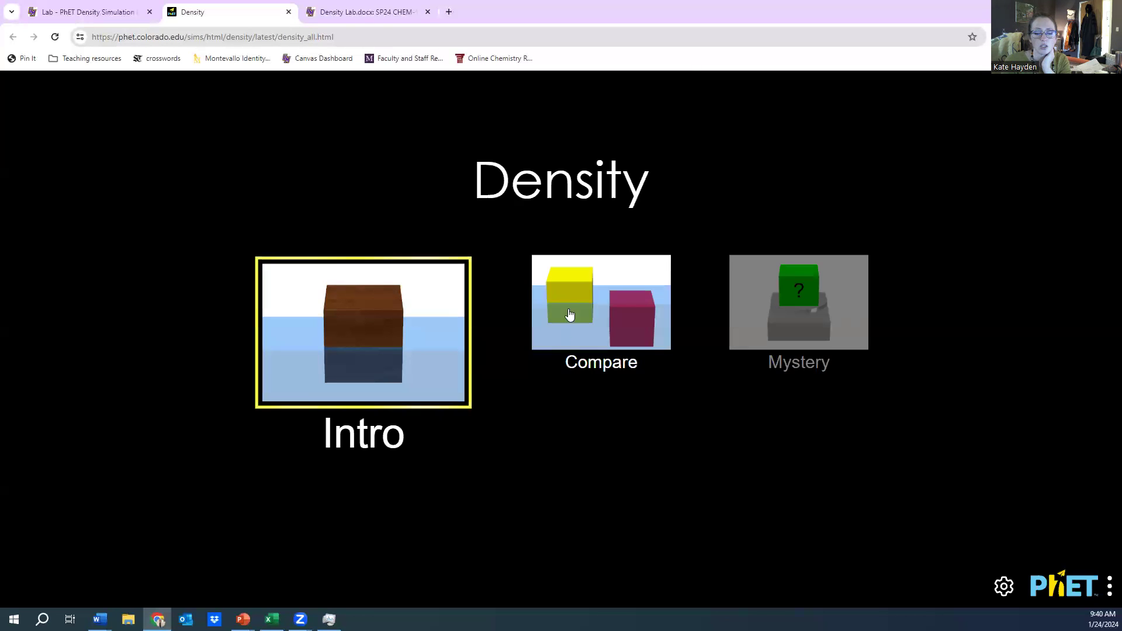
Choose the Compare tile on the PhET Density home screen
left_click(600, 321)
left_click(599, 354)
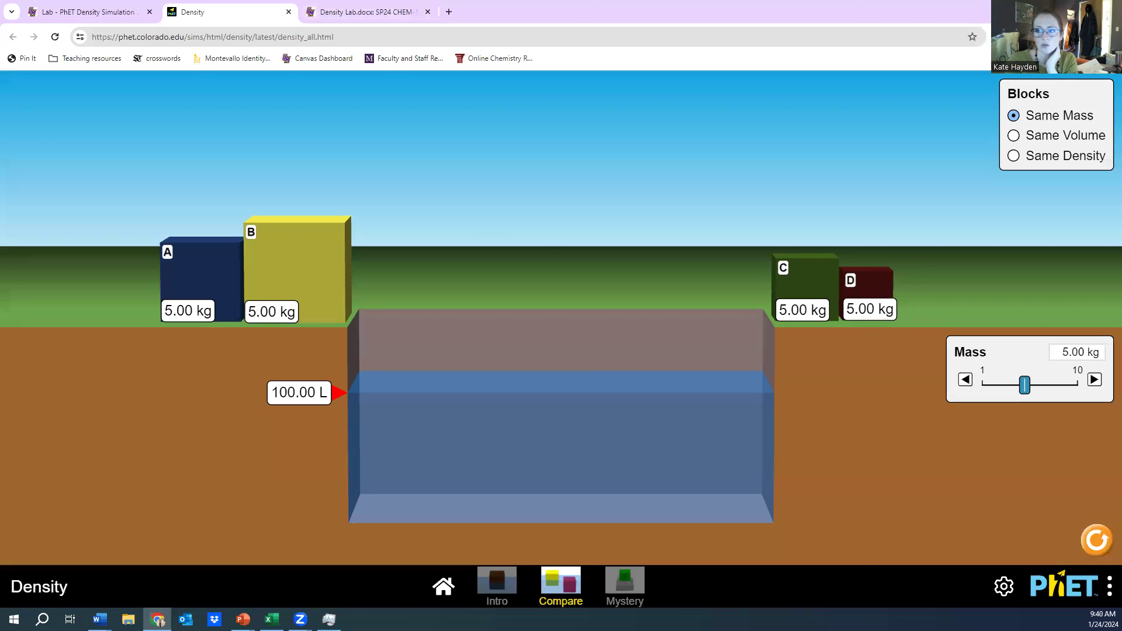
Split the handout into its own window beside a narrowed simulation window at the screen top
double_click(543, 12)
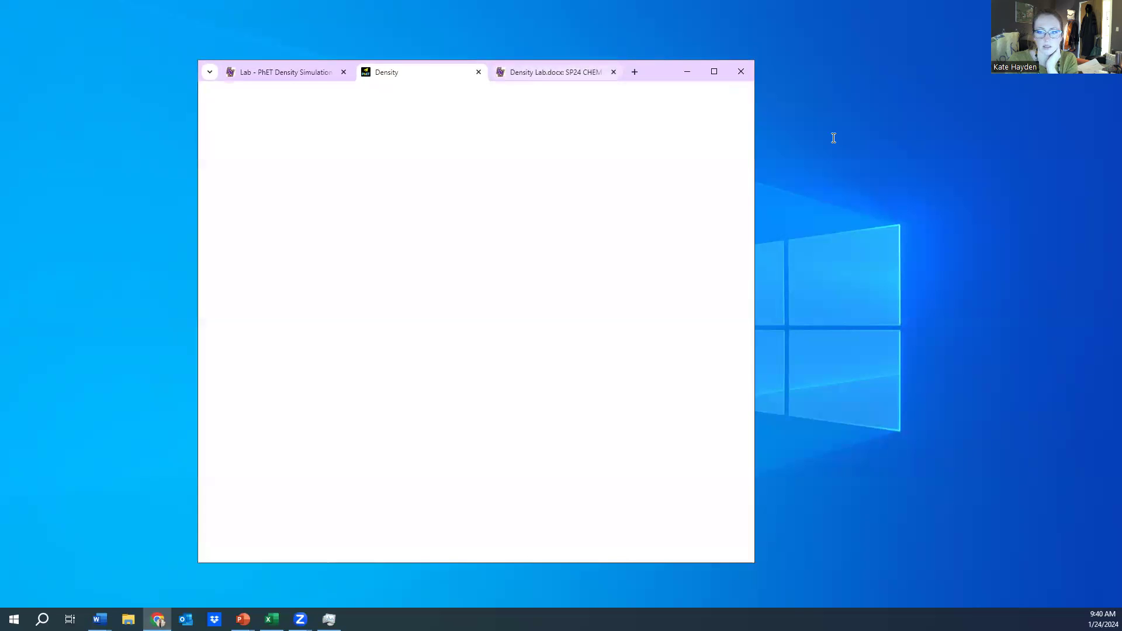
mouse_move(556, 72)
left_mouse_down()
mouse_move(575, 103)
mouse_move(399, 13)
left_mouse_up()
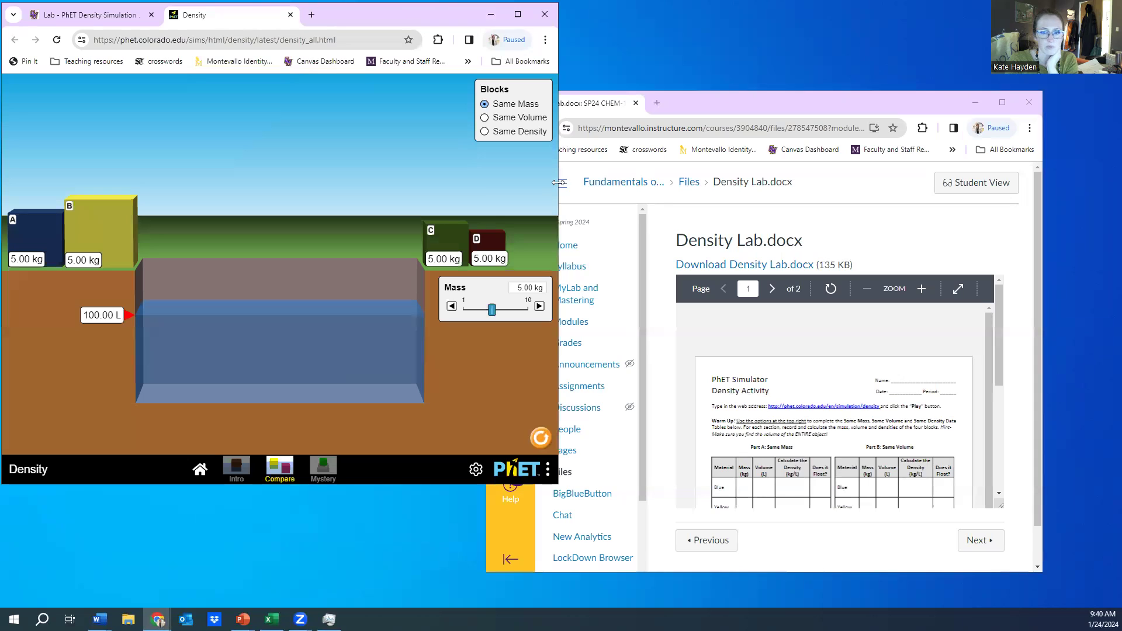
left_click_drag(558, 182, 506, 181)
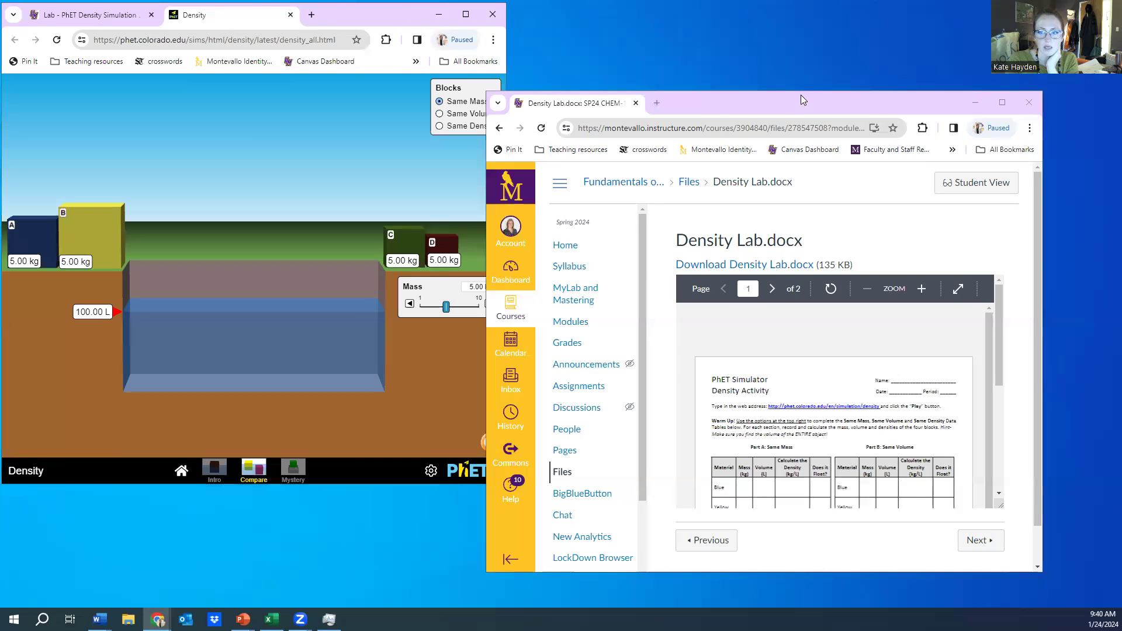
left_click_drag(800, 95, 815, 60)
left_click(972, 257)
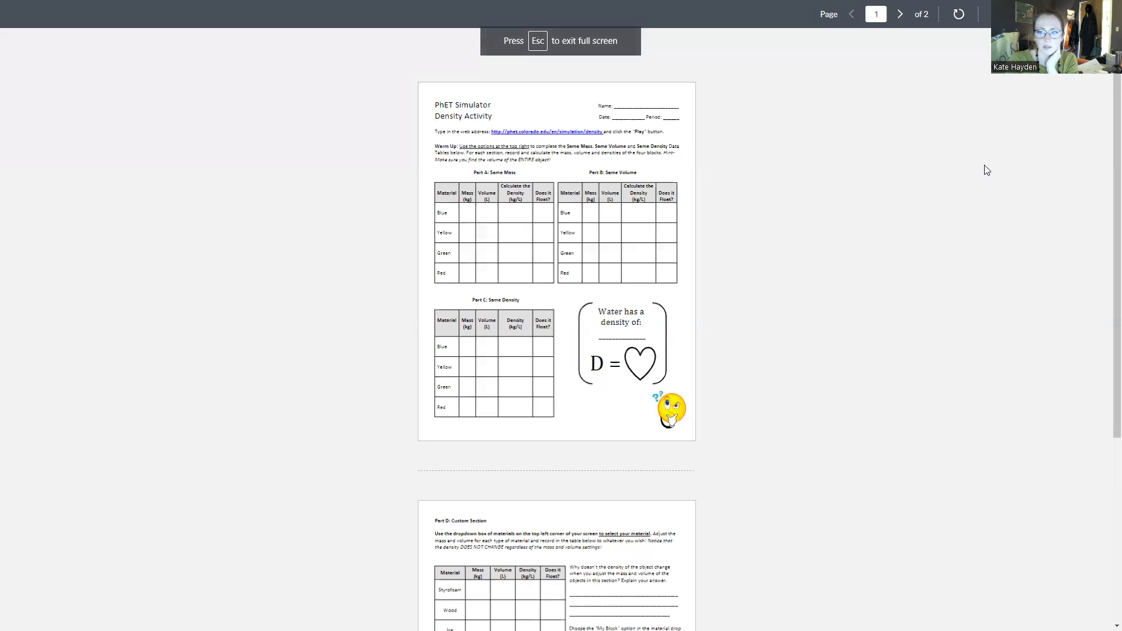
key("Escape")
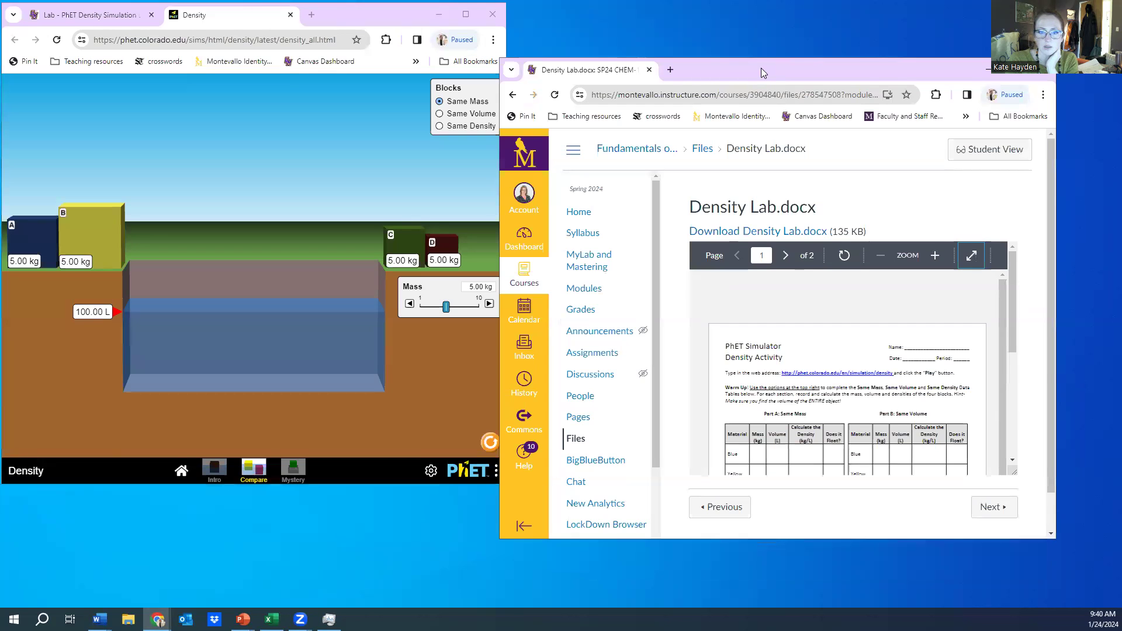
left_click_drag(761, 67, 768, 19)
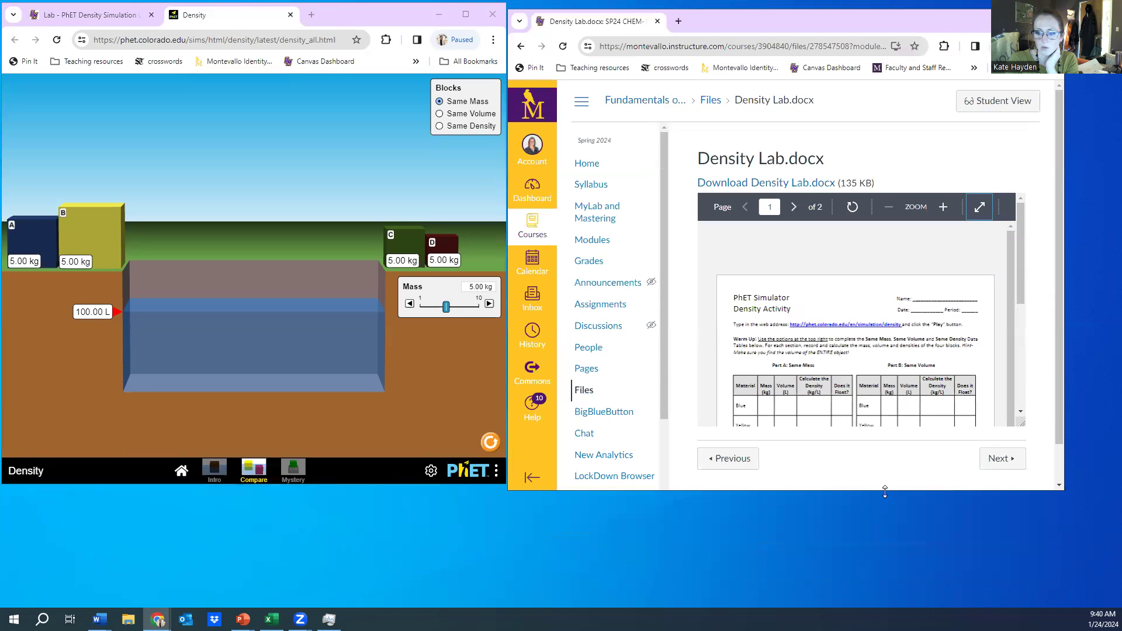
Stretch both windows to full screen height and zoom the handout preview in twice
double_click(885, 492)
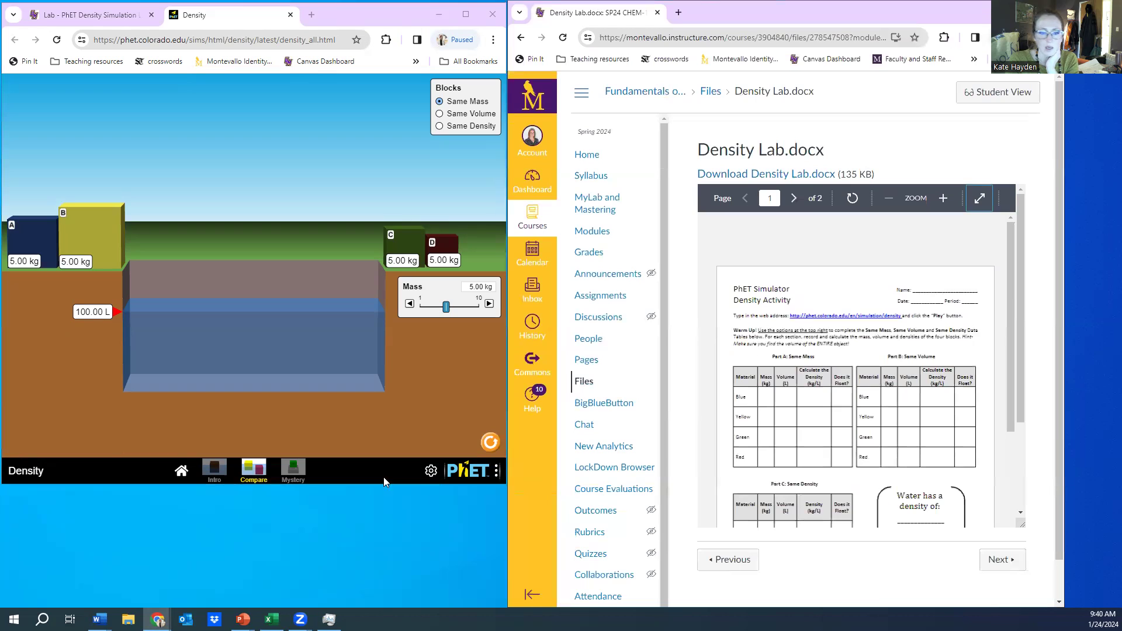
left_click(385, 487)
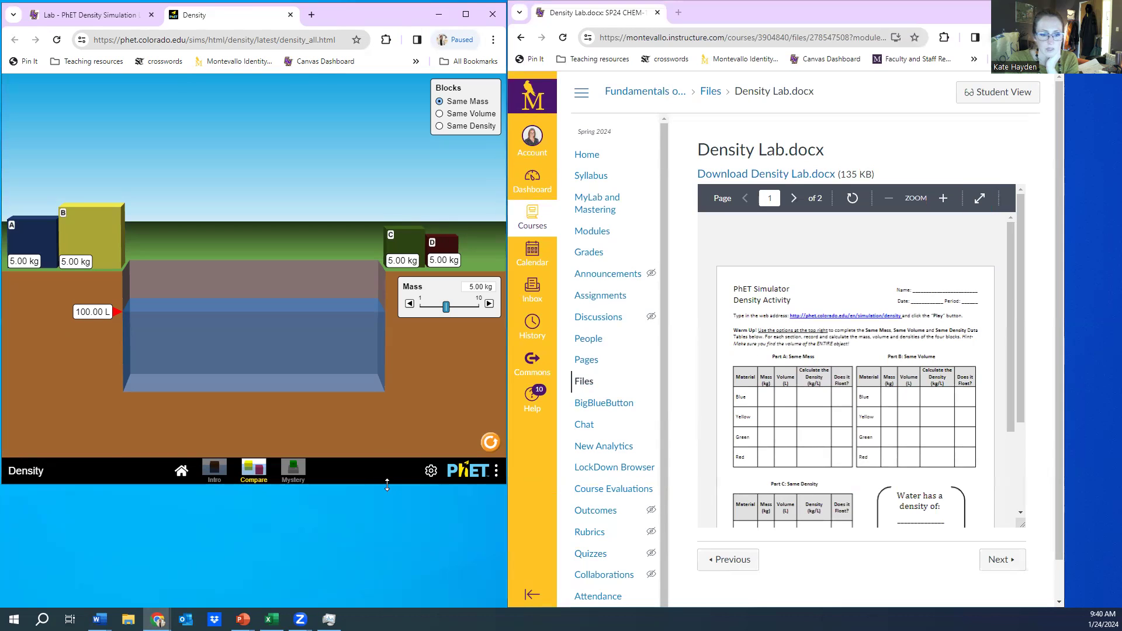
double_click(386, 485)
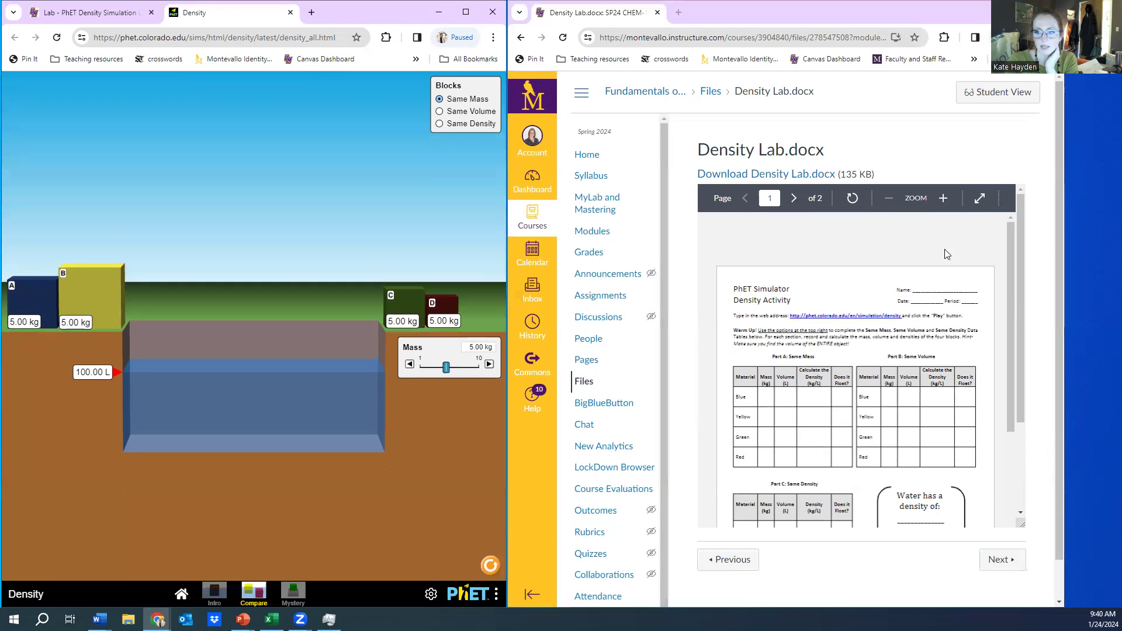
left_click(945, 198)
left_click(945, 198)
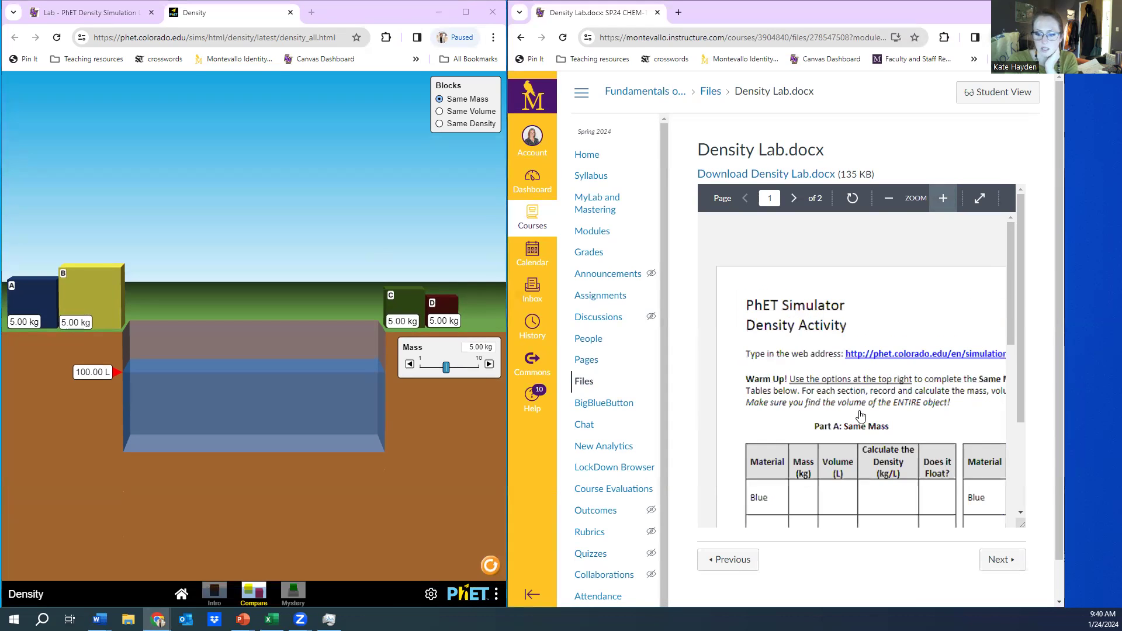
scroll(787, 489, "down", 2)
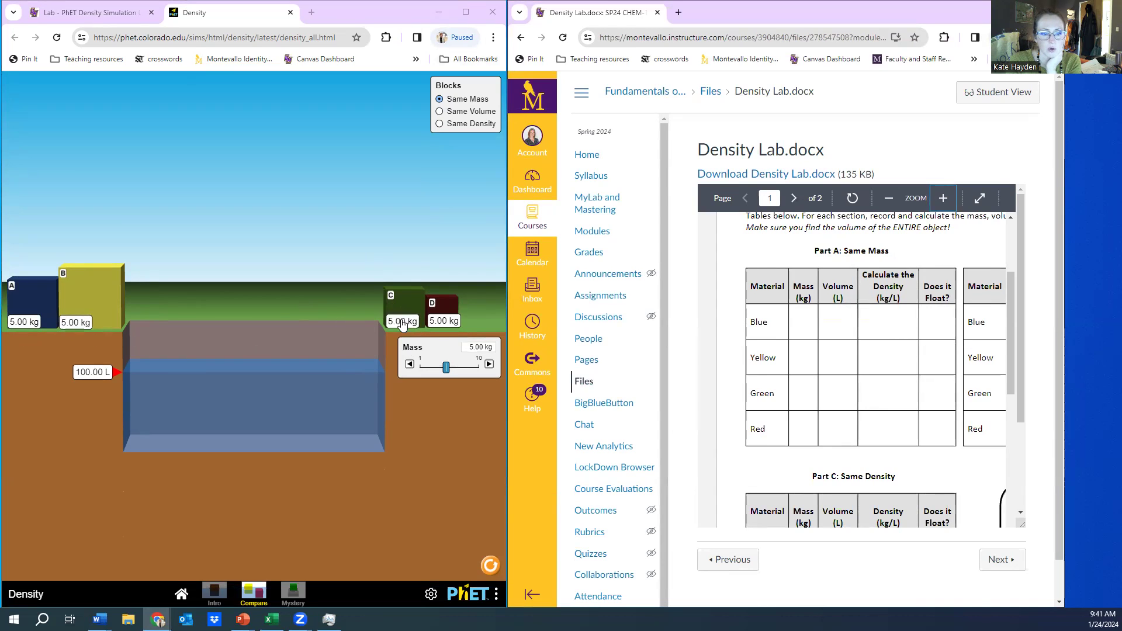
Raise all four Same Mass blocks to 4.90 kg with the Mass slider
mouse_move(447, 365)
left_mouse_down()
mouse_move(457, 368)
mouse_move(432, 364)
mouse_move(445, 368)
left_mouse_up()
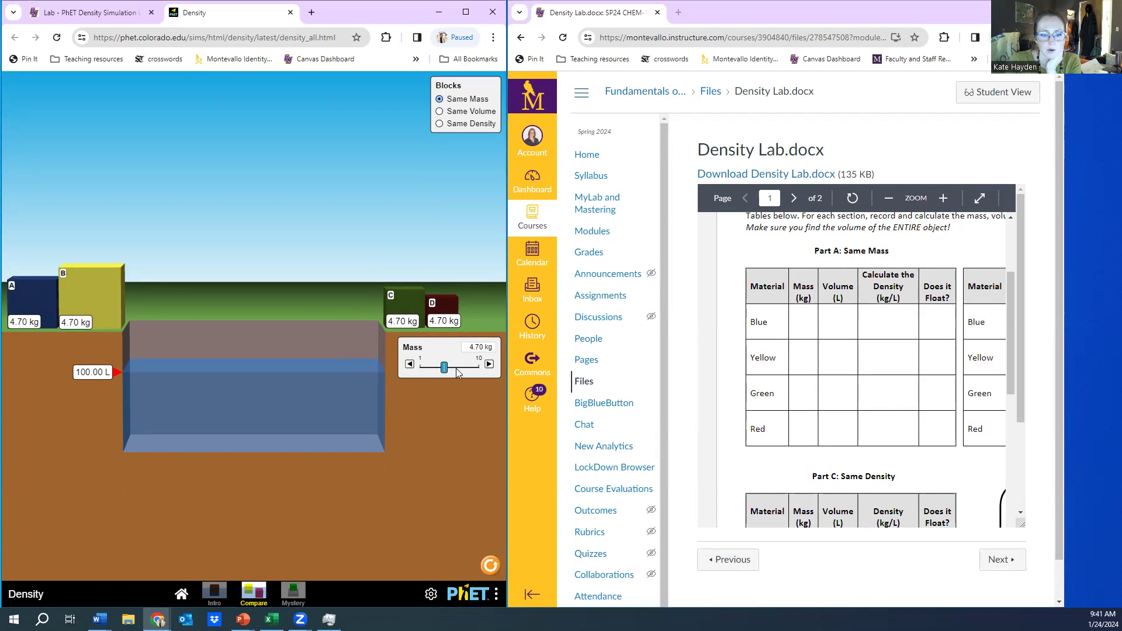
left_click_drag(446, 372, 448, 372)
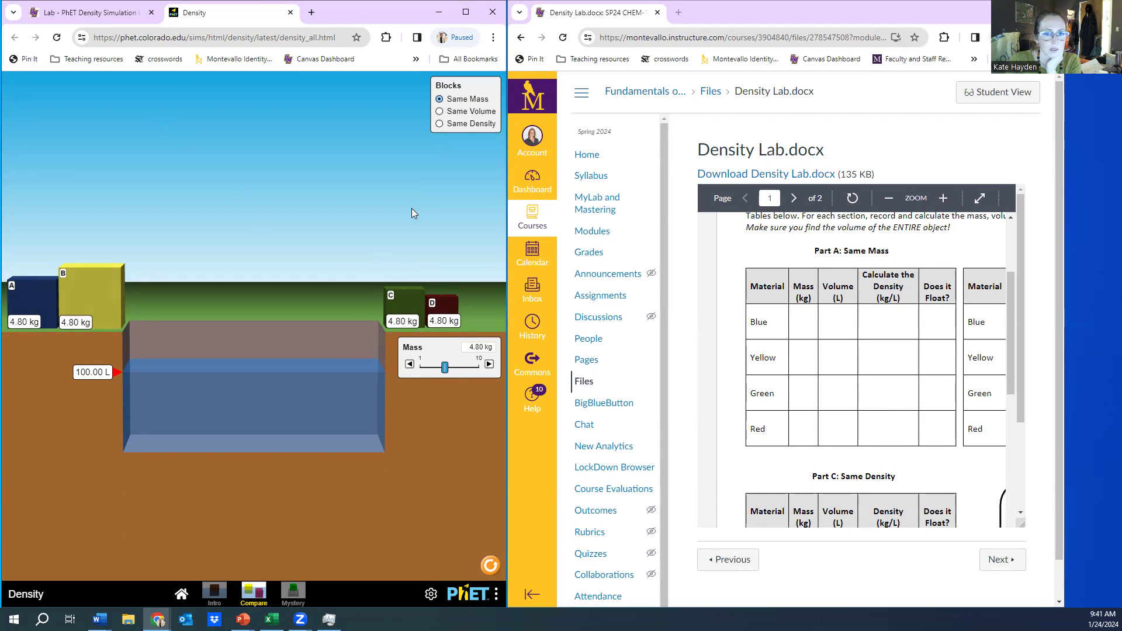
left_click(439, 112)
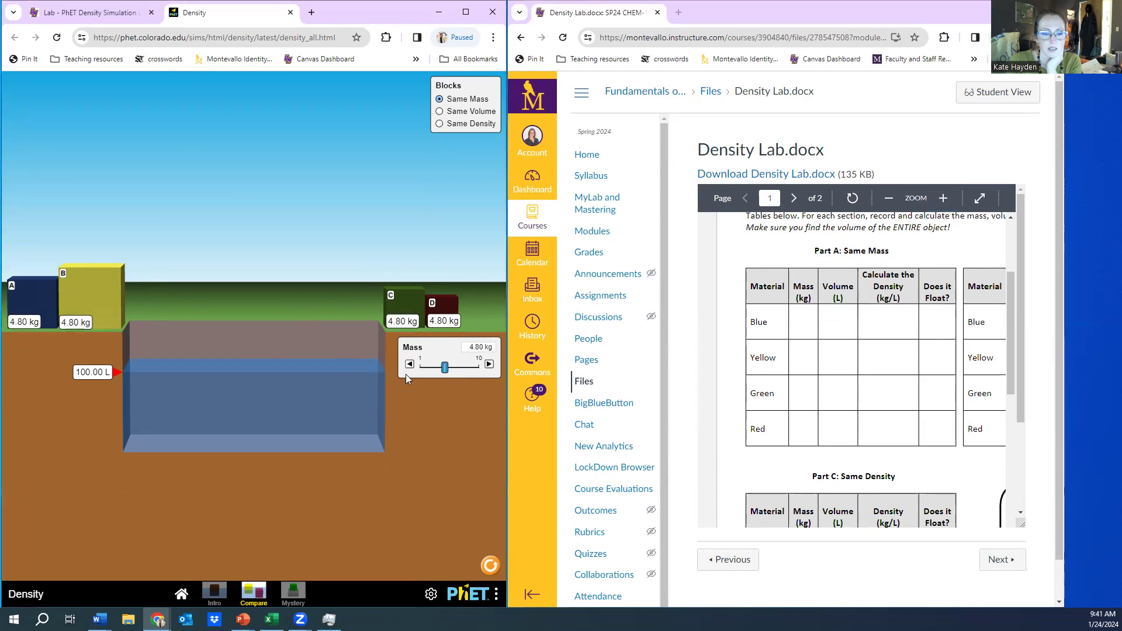
left_click_drag(444, 372, 447, 372)
left_click_drag(445, 372, 447, 372)
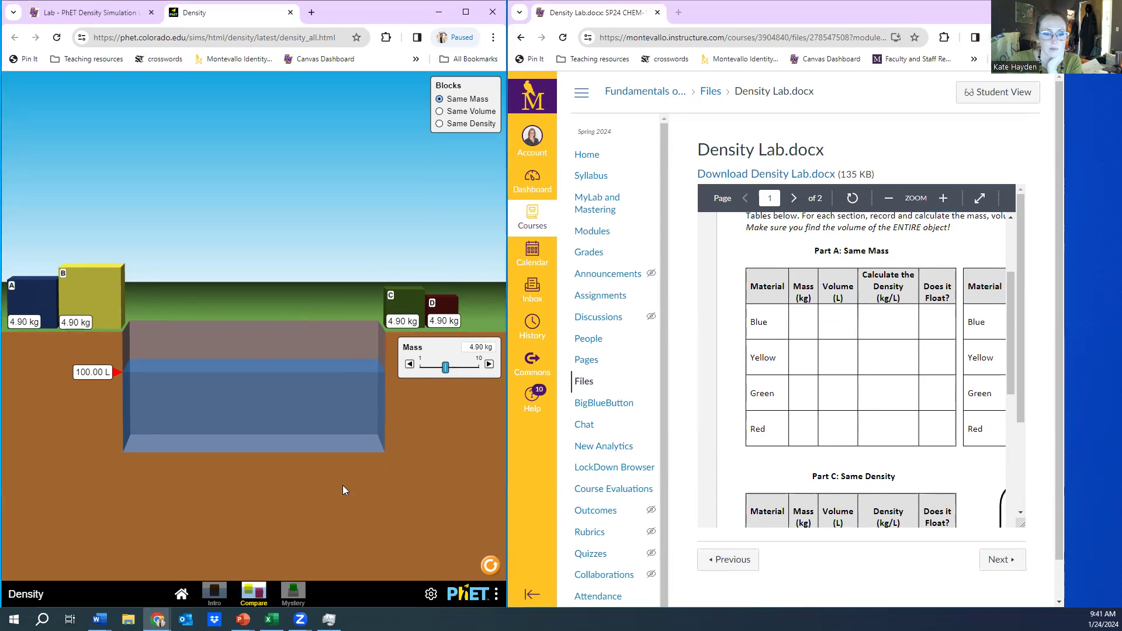
left_click(215, 595)
left_click(255, 592)
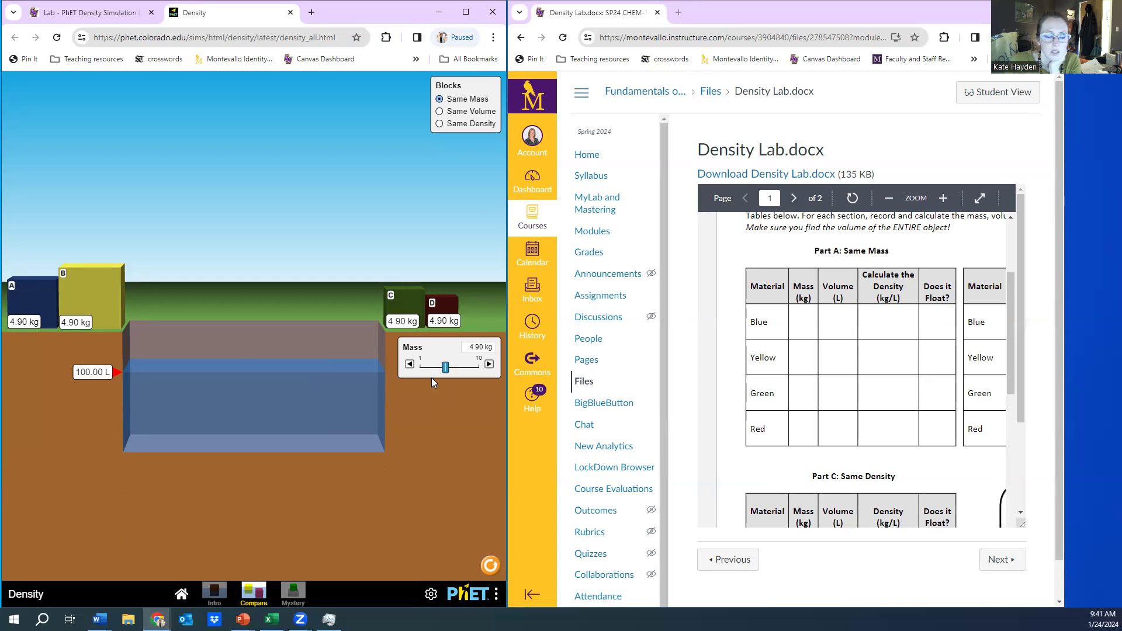
left_click(808, 323)
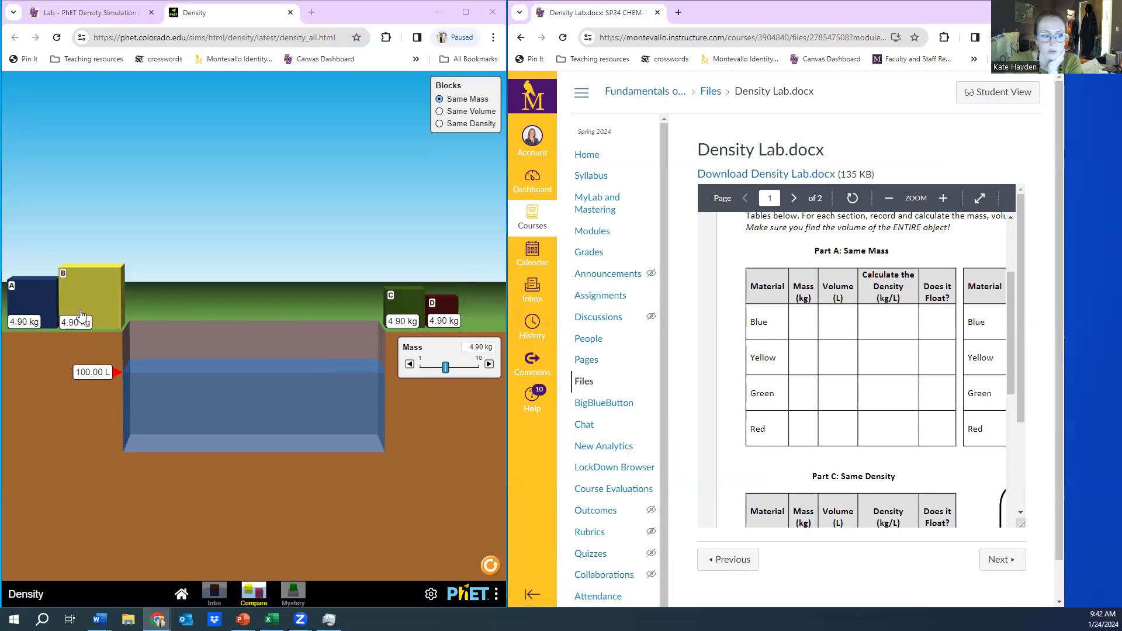
Lower block A into the pool, rest it on block B, then lift it off
left_click_drag(36, 306, 272, 257)
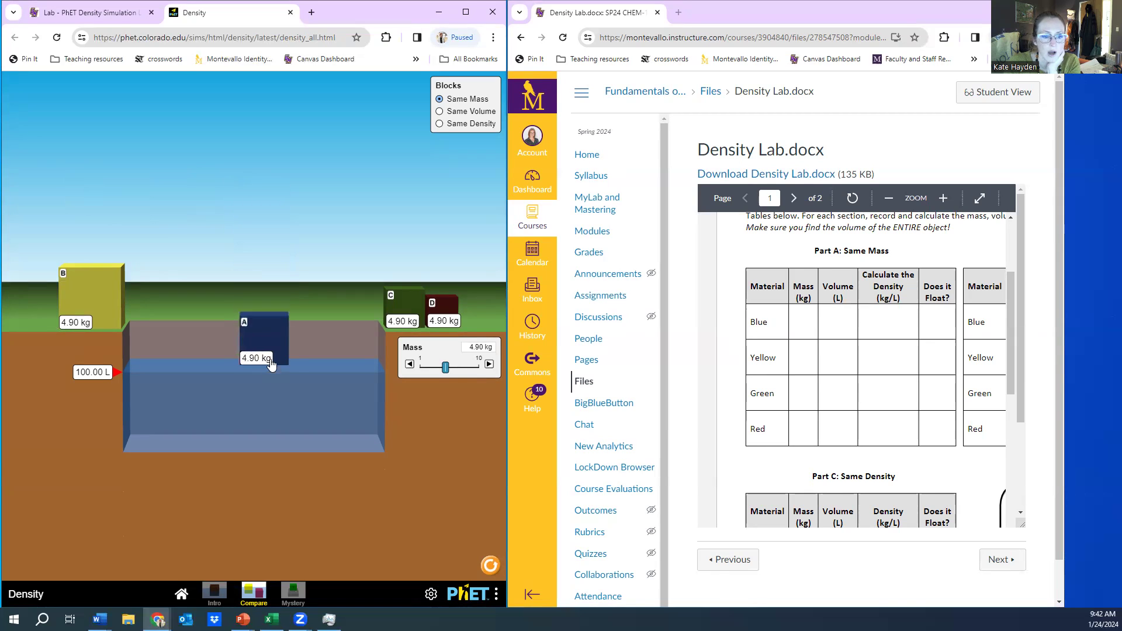
mouse_move(272, 256)
left_mouse_down()
mouse_move(273, 383)
mouse_move(261, 285)
left_mouse_up()
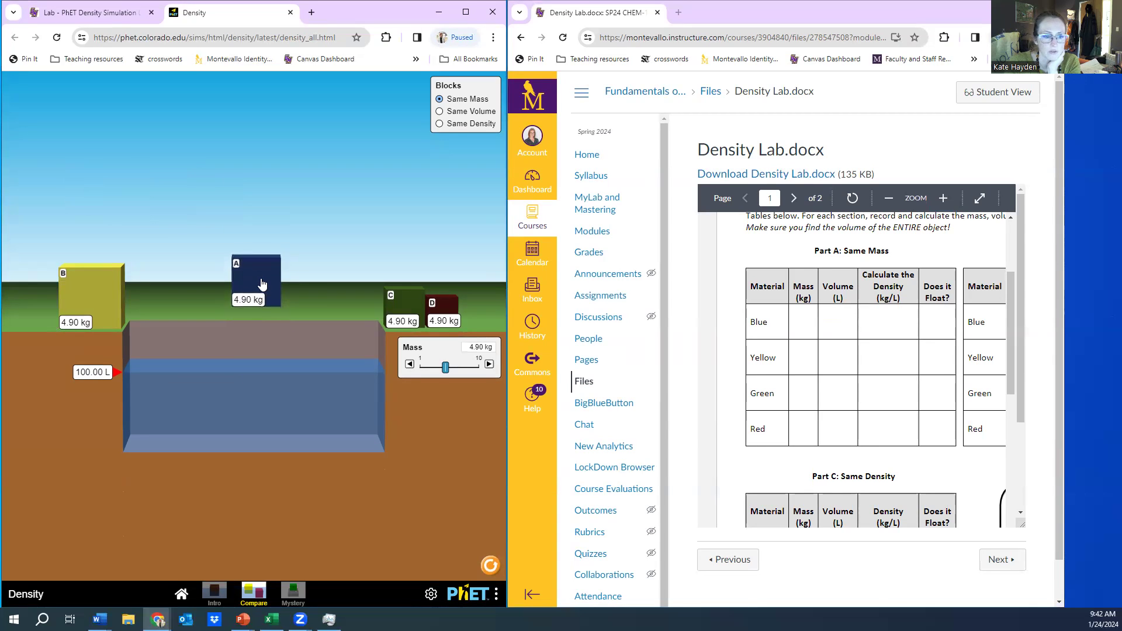
left_click_drag(261, 284, 93, 245)
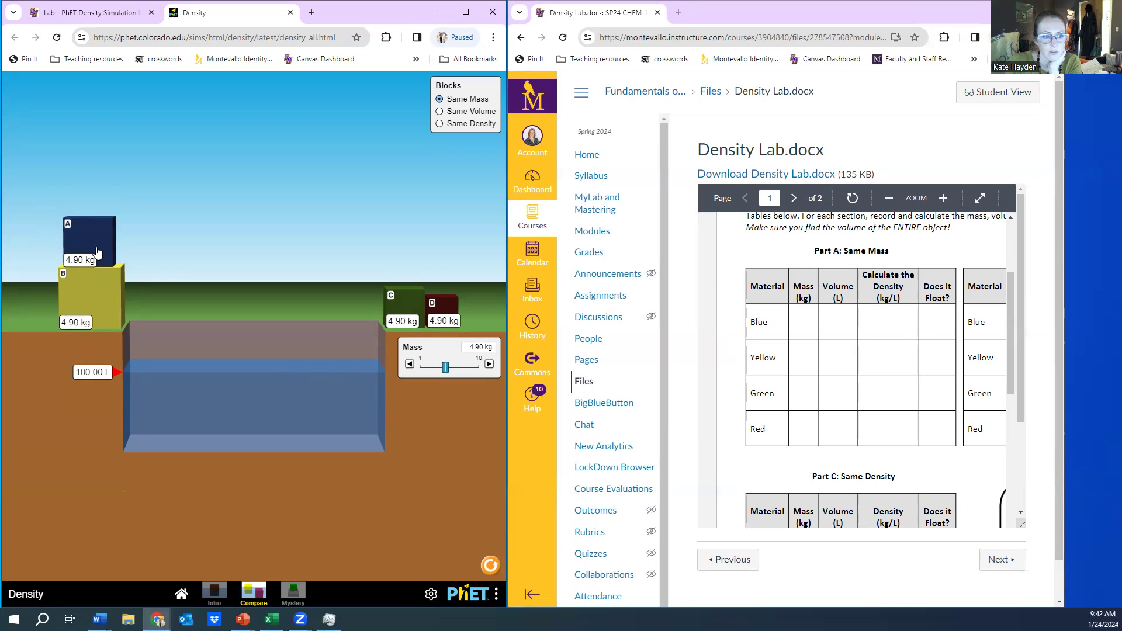
mouse_move(88, 235)
left_mouse_down()
mouse_move(241, 211)
mouse_move(257, 245)
left_mouse_up()
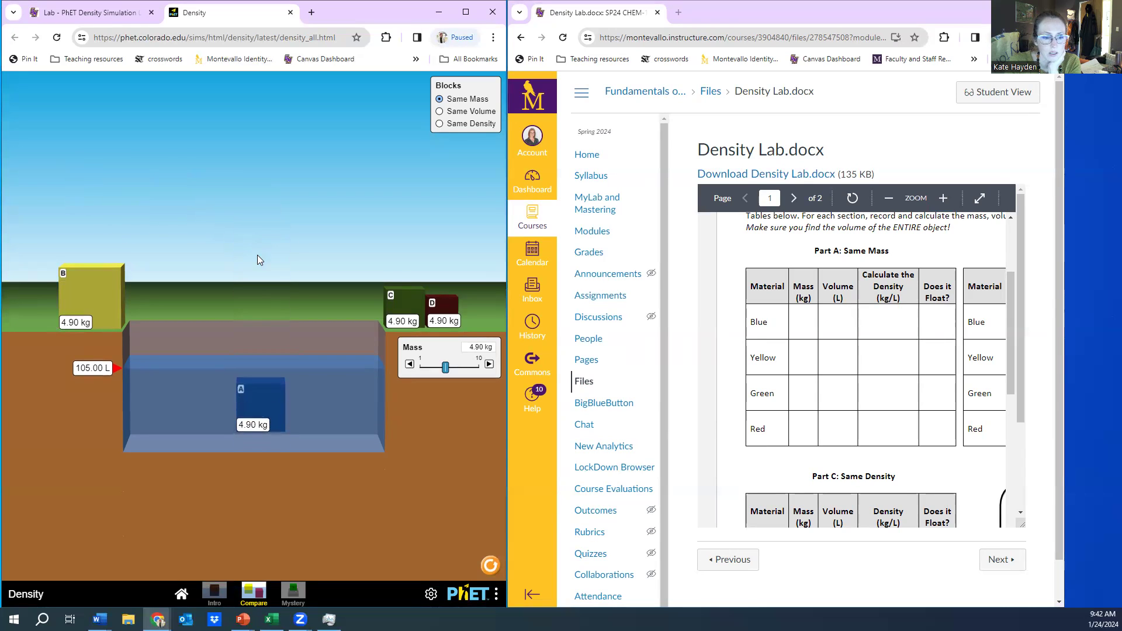
Submerge block A to raise the water to 105.00 L, then stack it on block B
left_click_drag(259, 415, 264, 419)
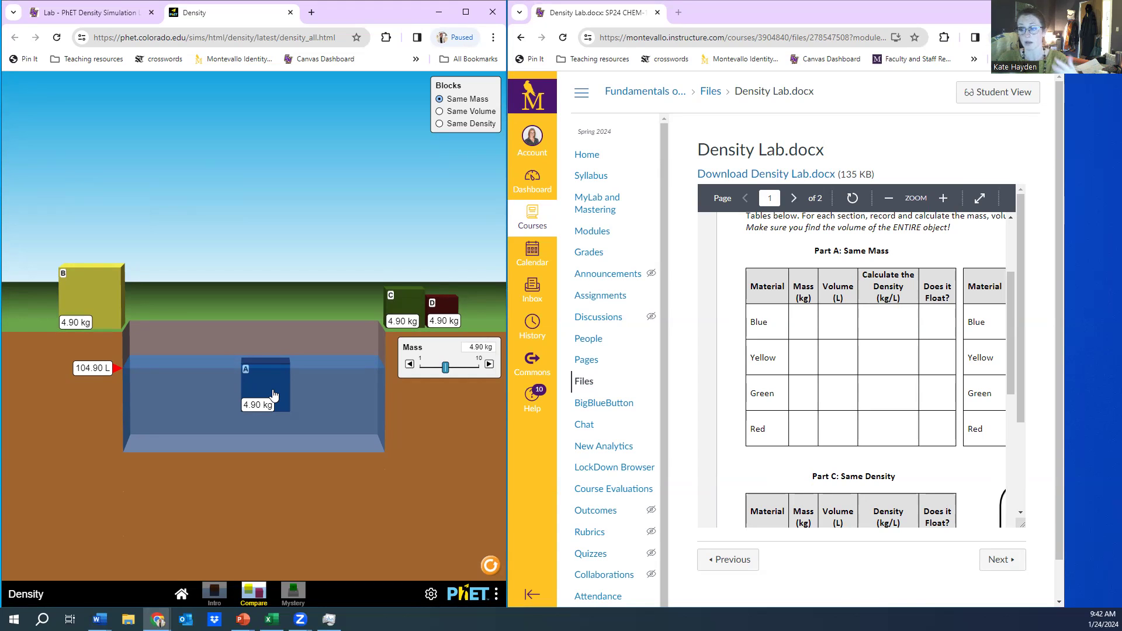
left_click_drag(273, 395, 277, 410)
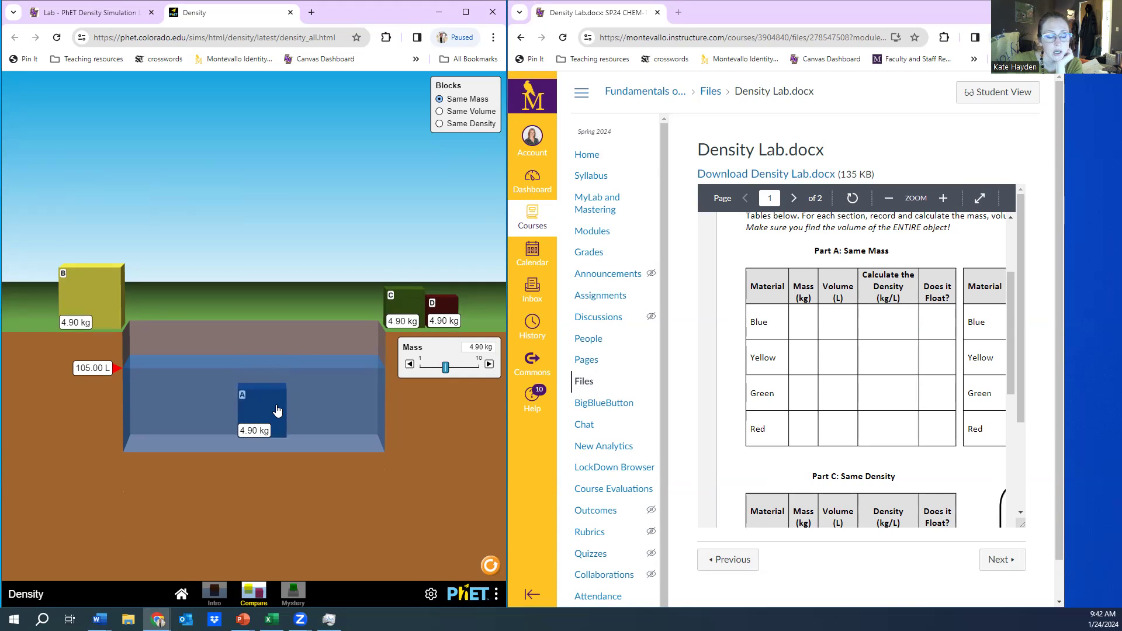
left_click_drag(277, 411, 274, 418)
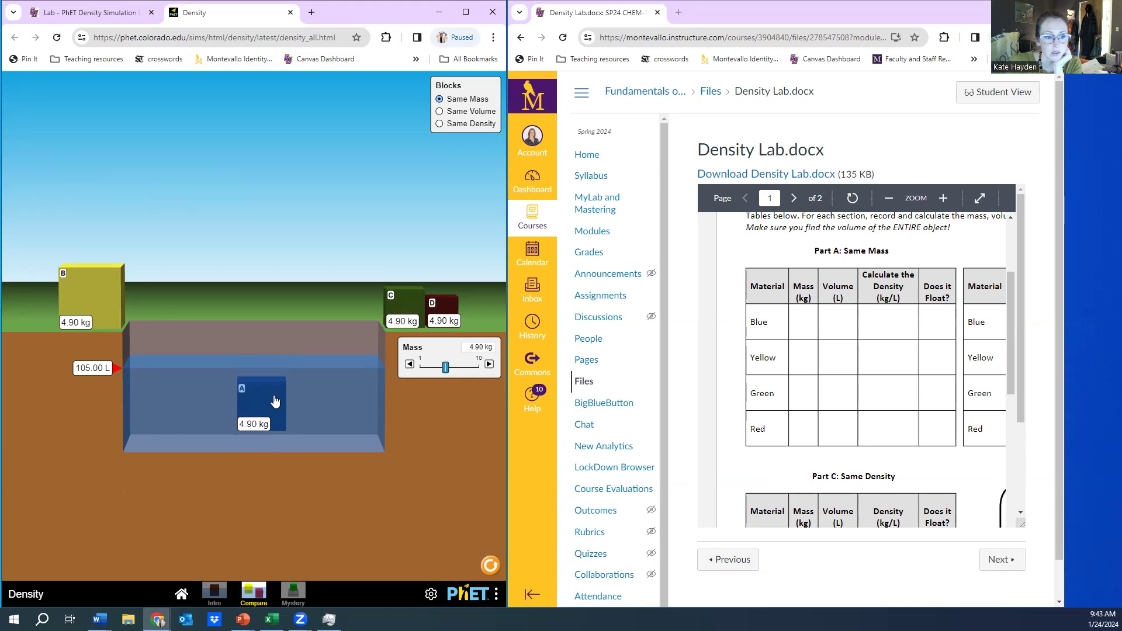
left_click_drag(269, 389, 267, 412)
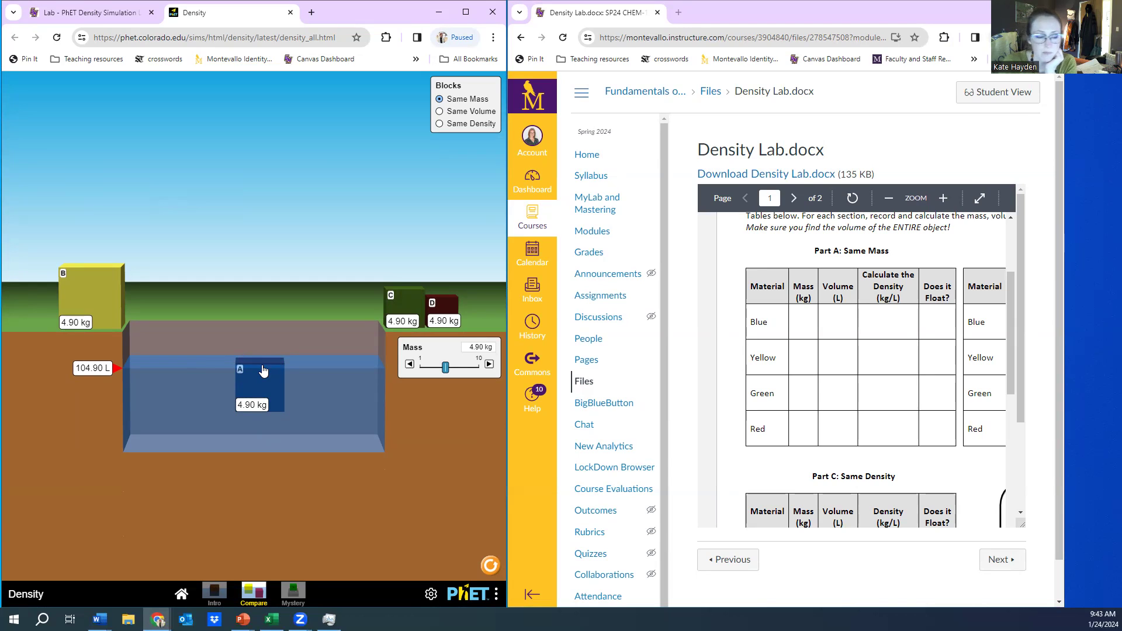
left_click_drag(263, 372, 257, 397)
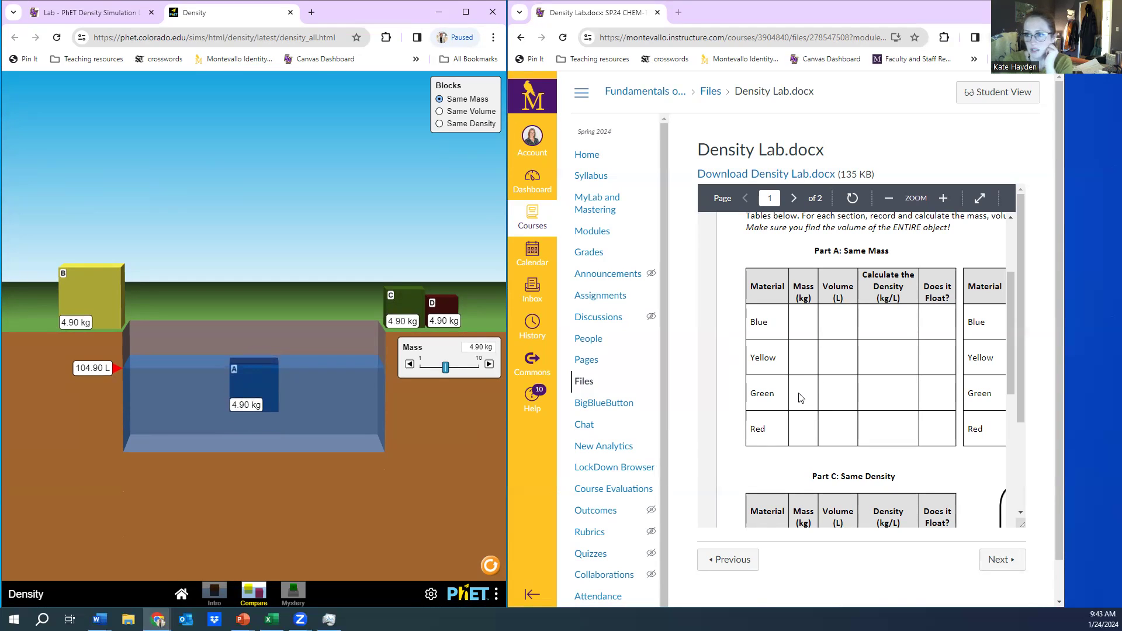
left_click_drag(254, 417, 253, 427)
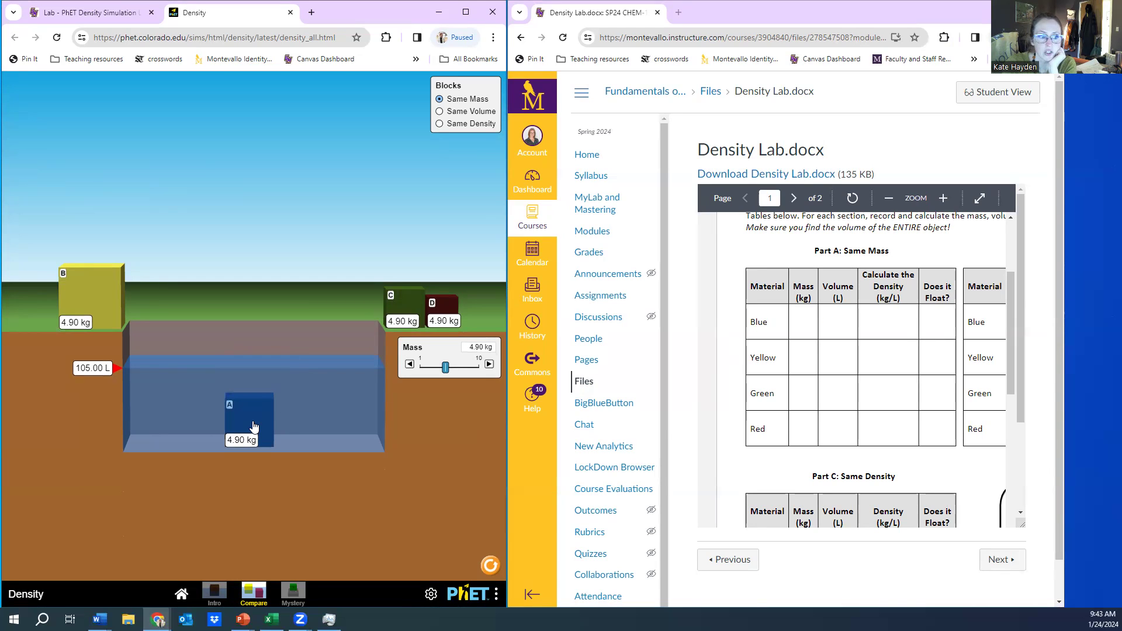
left_click_drag(253, 427, 82, 314)
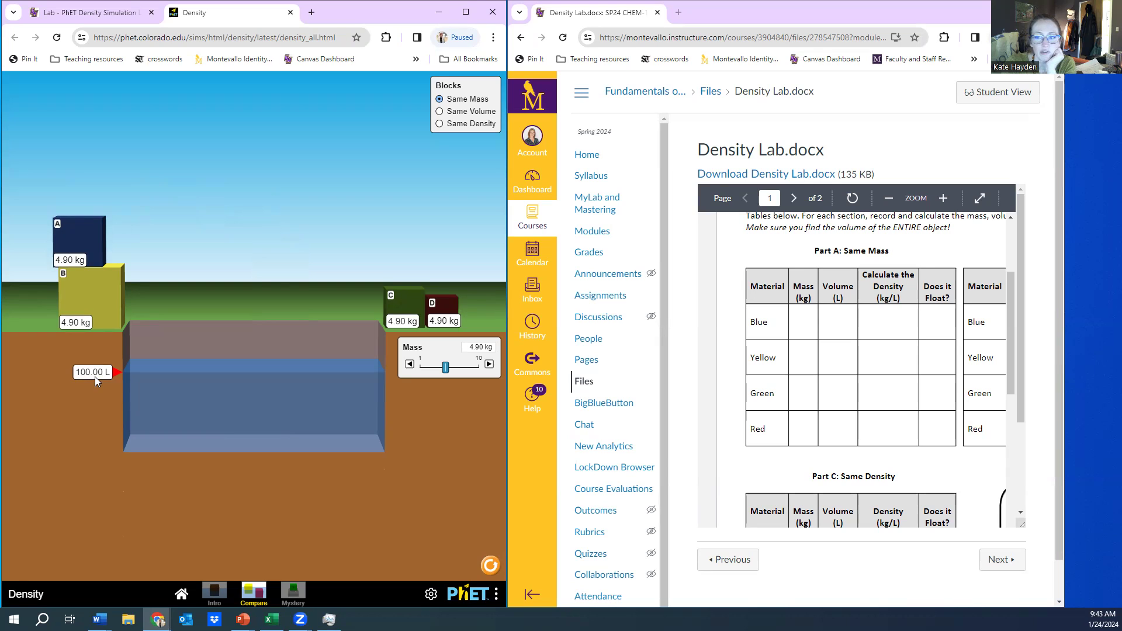
Move block A from block B back into the pool, bringing the water to 105.00 L
left_click(830, 322)
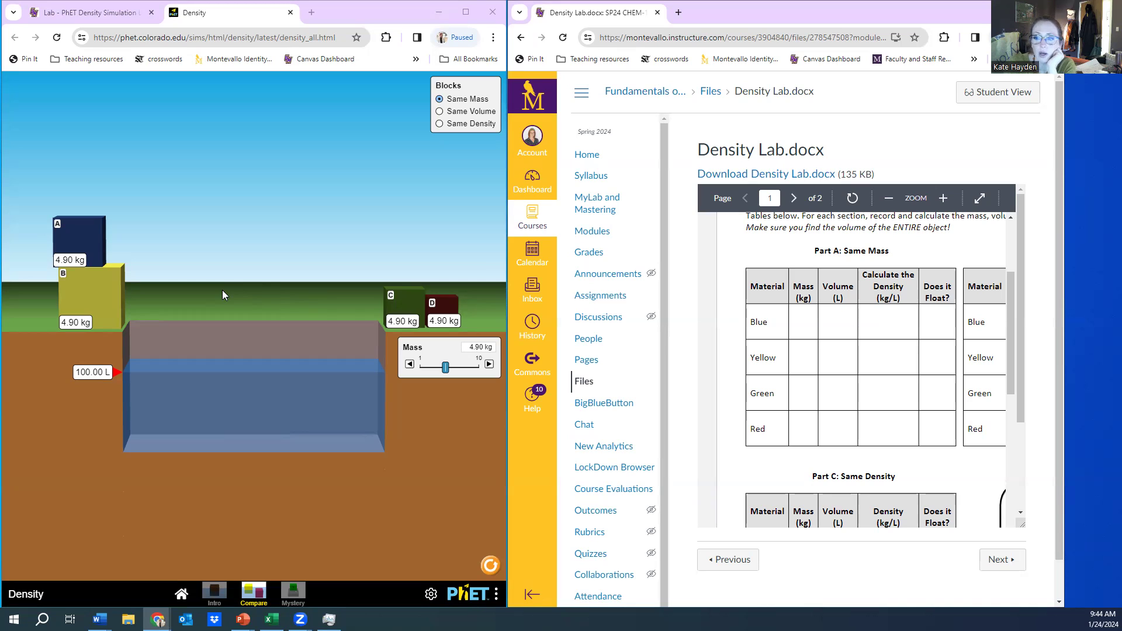
left_click_drag(81, 246, 208, 211)
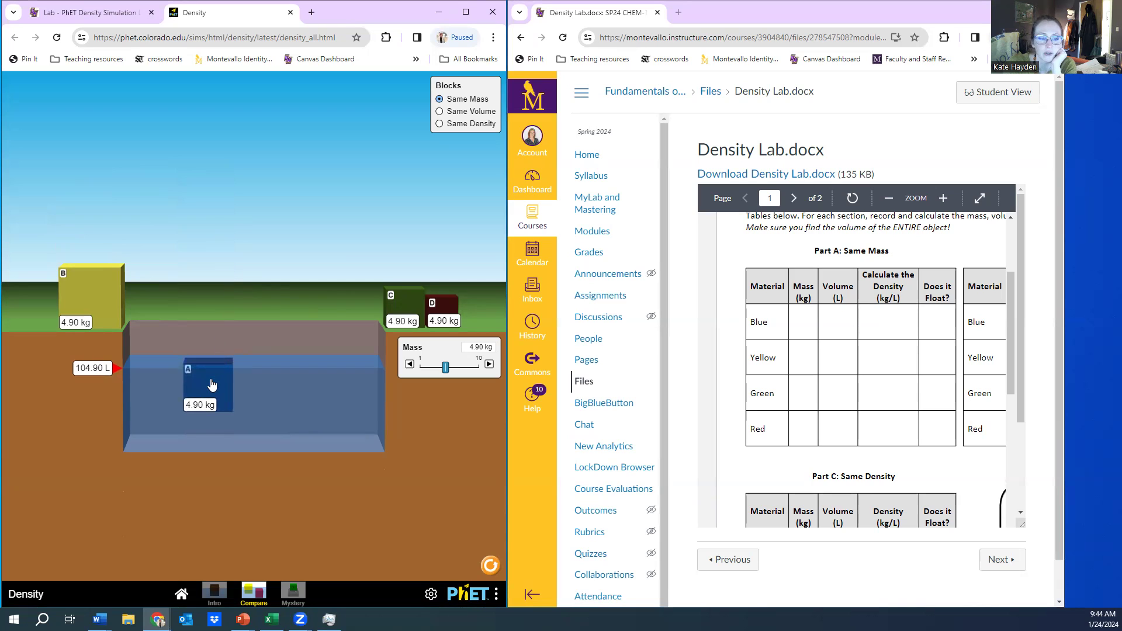
mouse_move(211, 386)
left_mouse_down()
mouse_move(270, 382)
mouse_move(283, 421)
mouse_move(276, 400)
left_mouse_up()
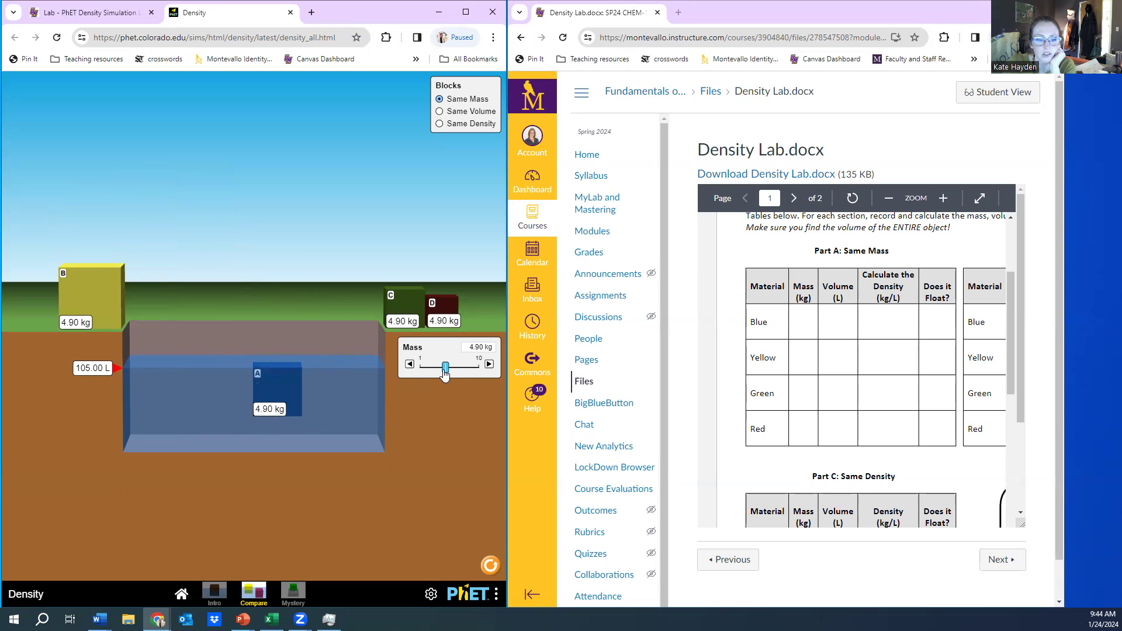
Set all blocks to 5.00 kg, sink block A, then lift it onto block B
left_click_drag(445, 370, 447, 370)
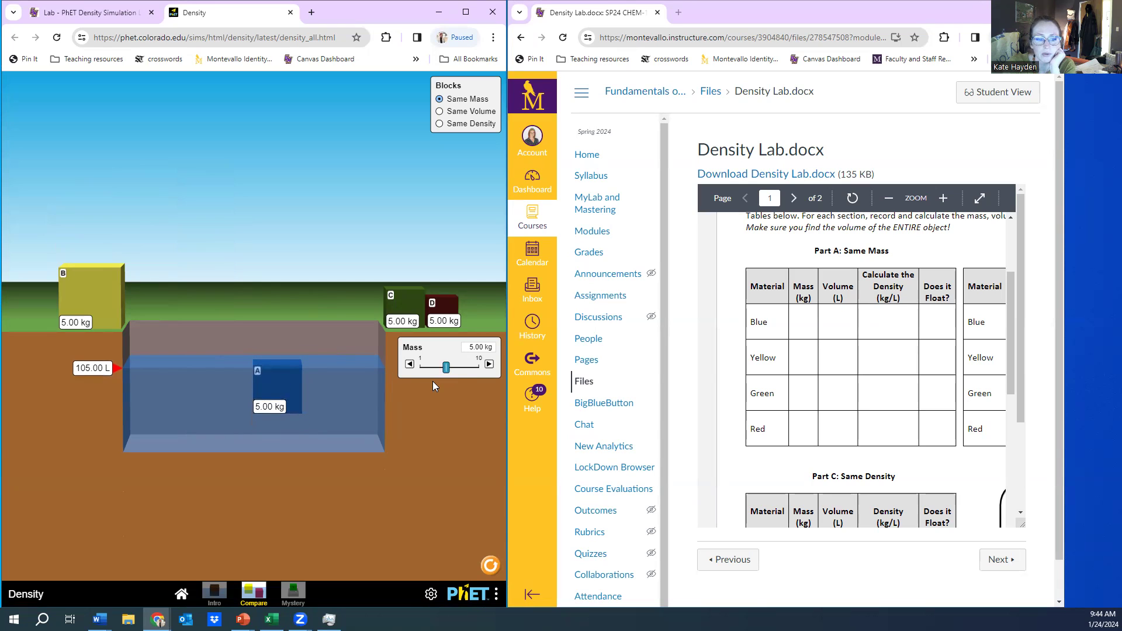
left_click_drag(250, 377, 214, 293)
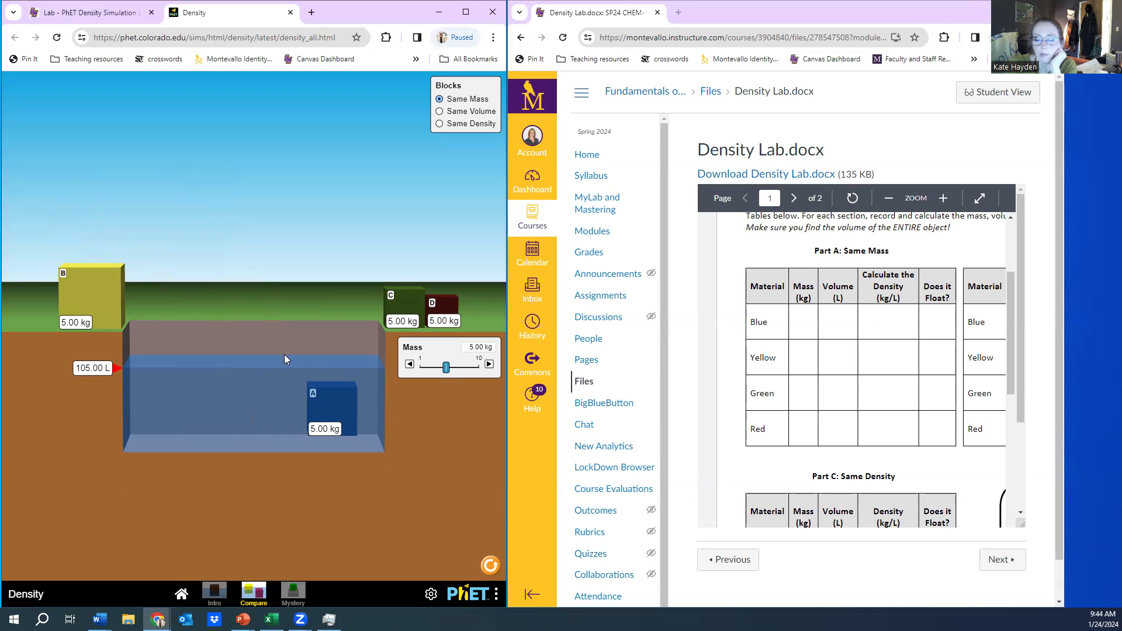
mouse_move(323, 399)
left_mouse_down()
mouse_move(280, 408)
mouse_move(266, 428)
left_mouse_up()
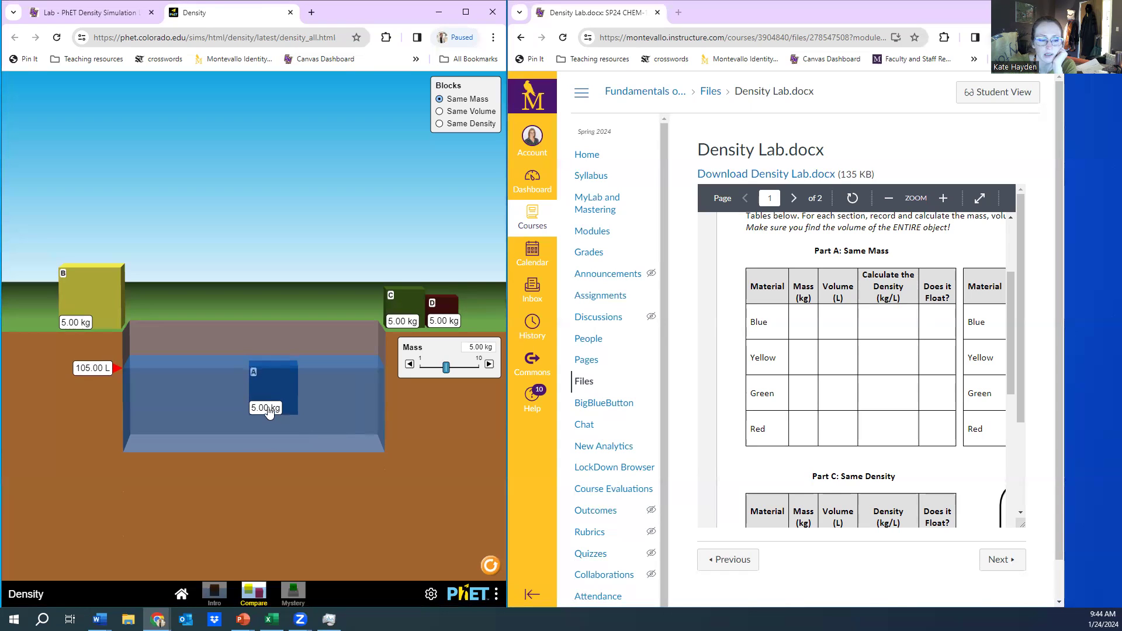
left_click_drag(278, 379, 279, 412)
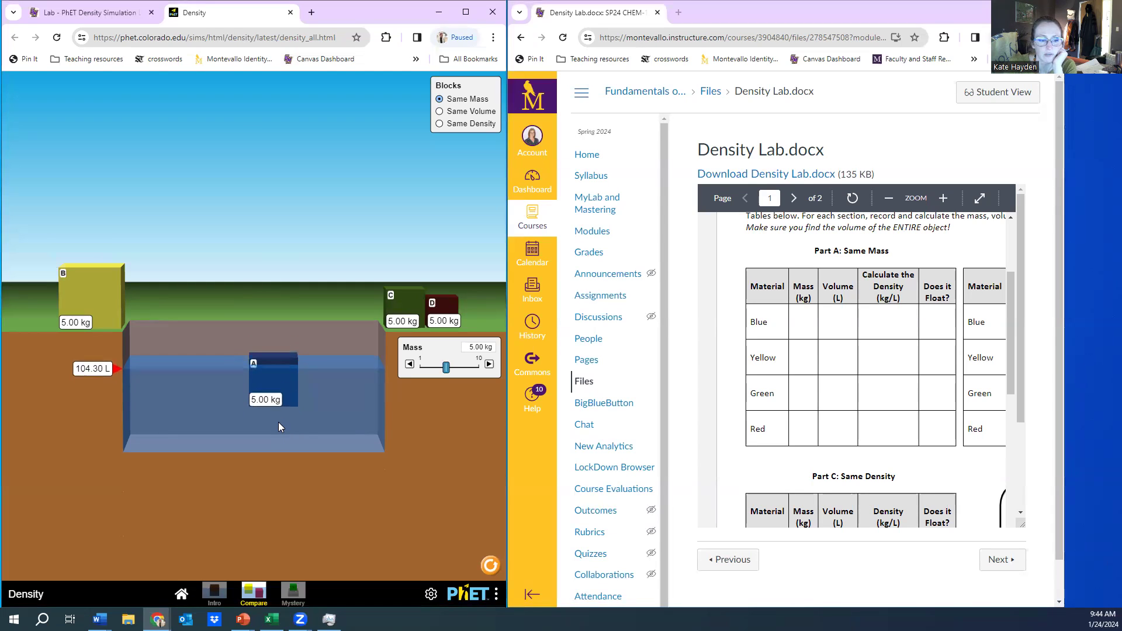
left_click_drag(275, 394, 106, 239)
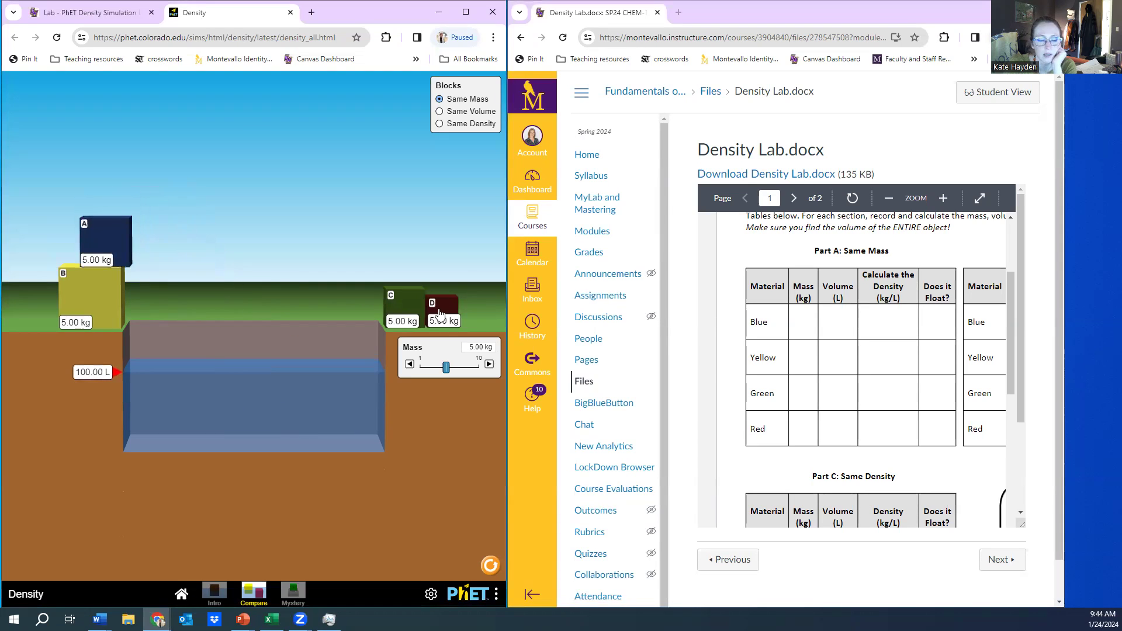
Drop block D into the water, then lift it out beside block C
mouse_move(441, 307)
left_mouse_down()
mouse_move(421, 207)
mouse_move(303, 230)
left_mouse_up()
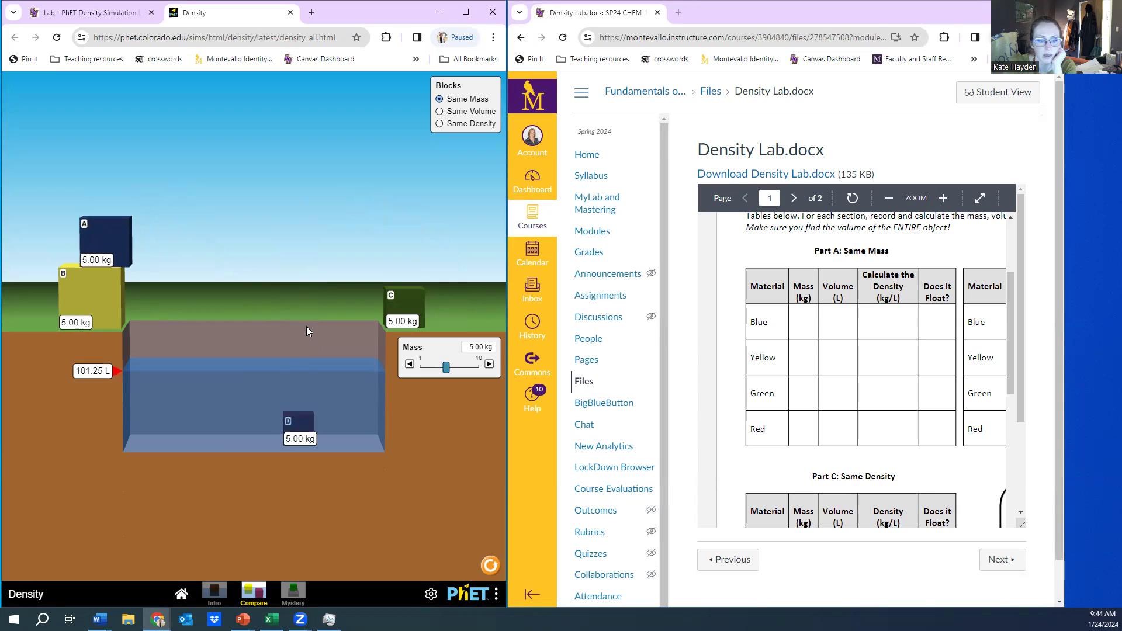
left_click_drag(302, 412, 290, 375)
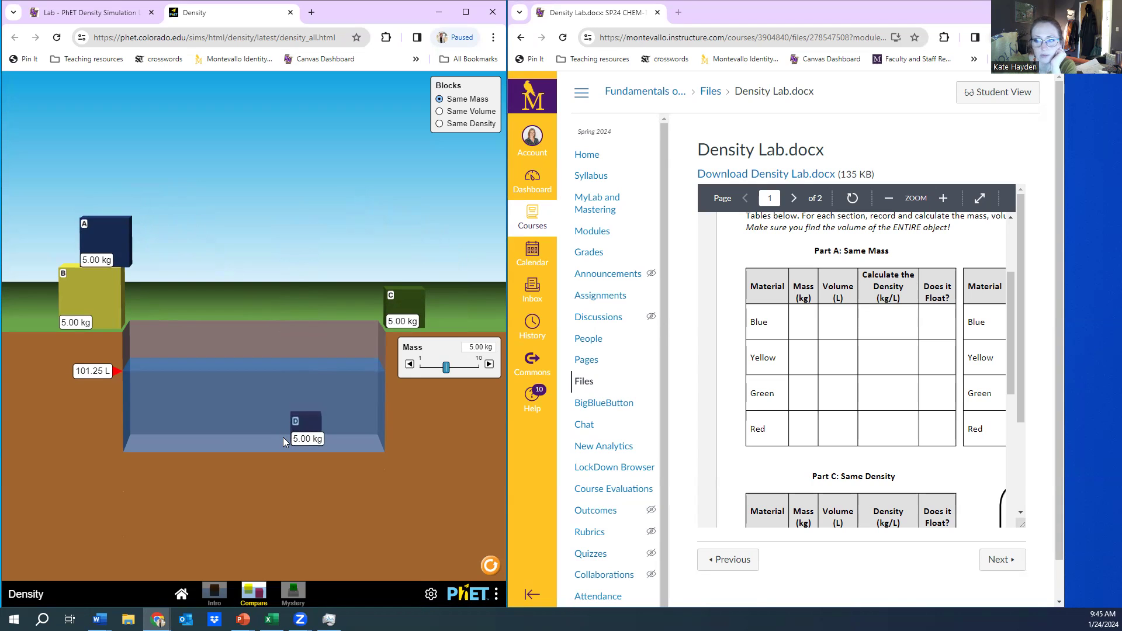
left_click_drag(299, 428, 442, 246)
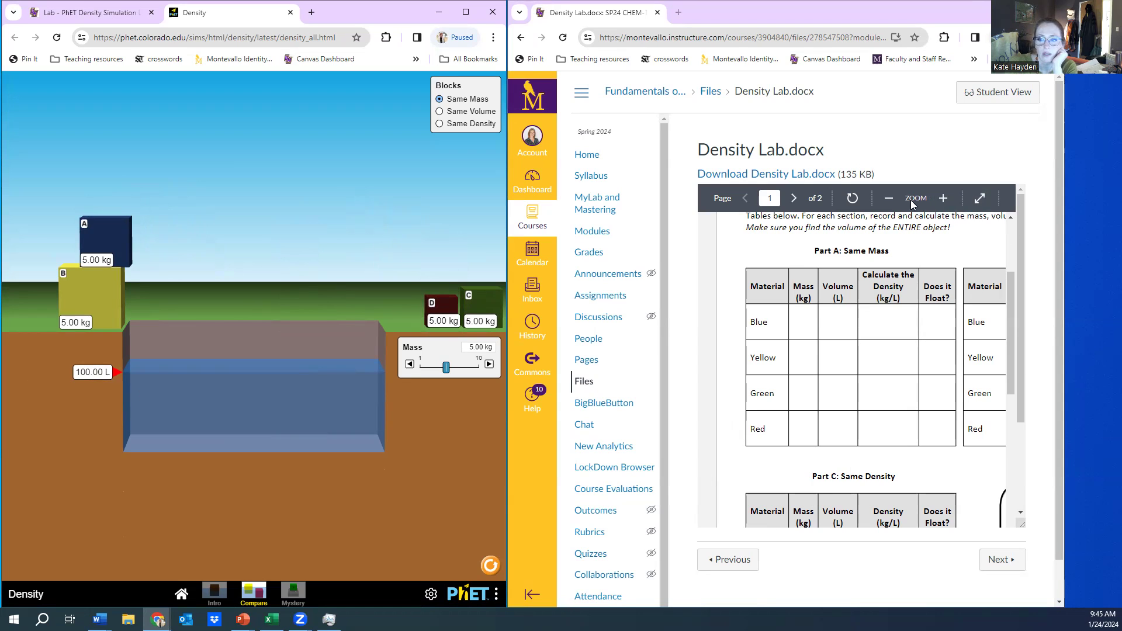
Zoom out the handout preview and bring the simulation window back into focus
left_click(888, 197)
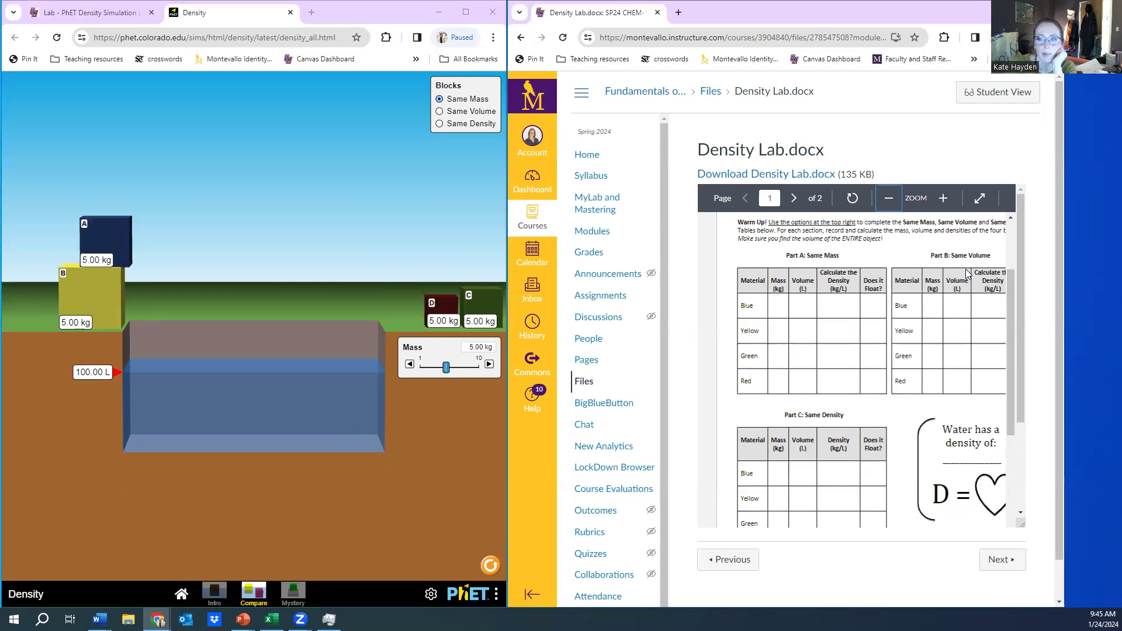
left_click(442, 113)
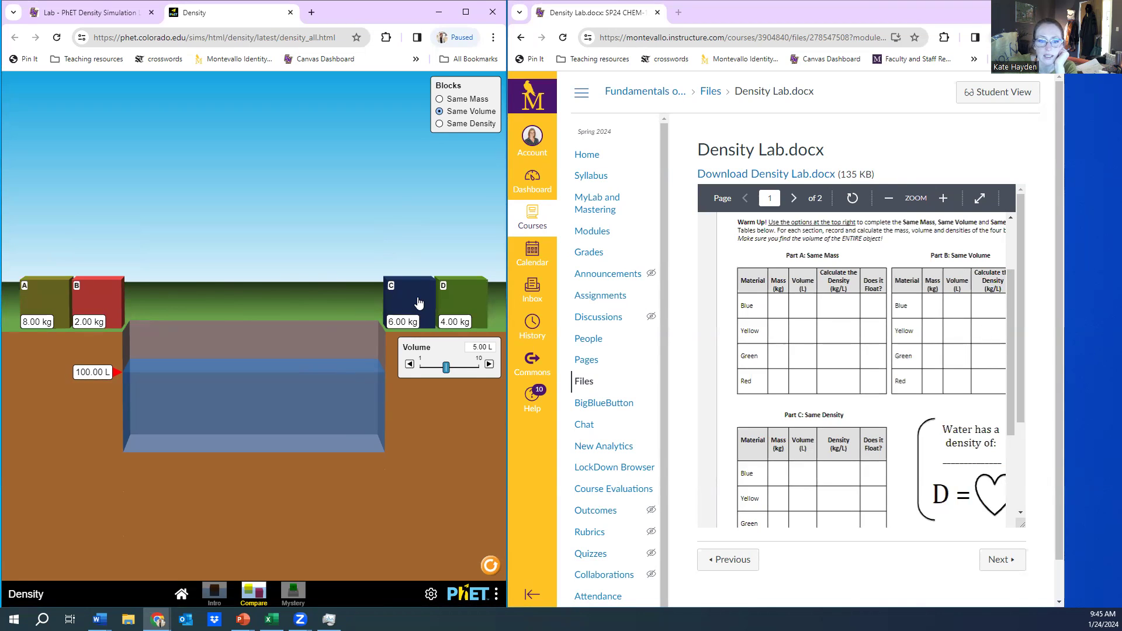
Dip blocks C, B and D into the water tank one at a time, lifting each back out
left_click_drag(418, 303, 298, 373)
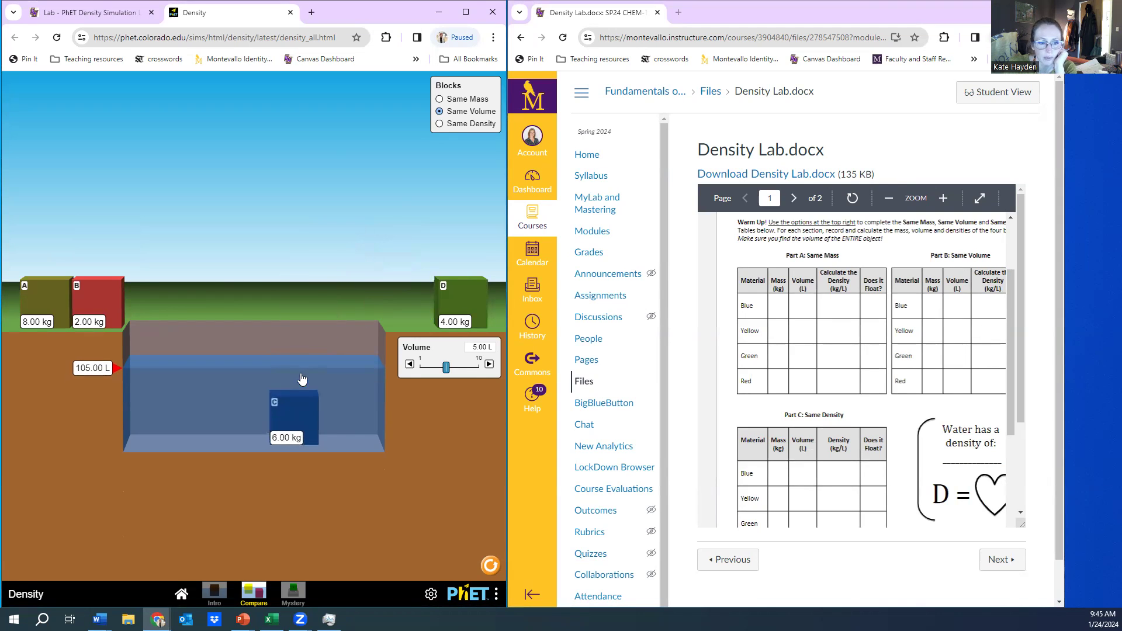
left_click_drag(303, 408, 307, 368)
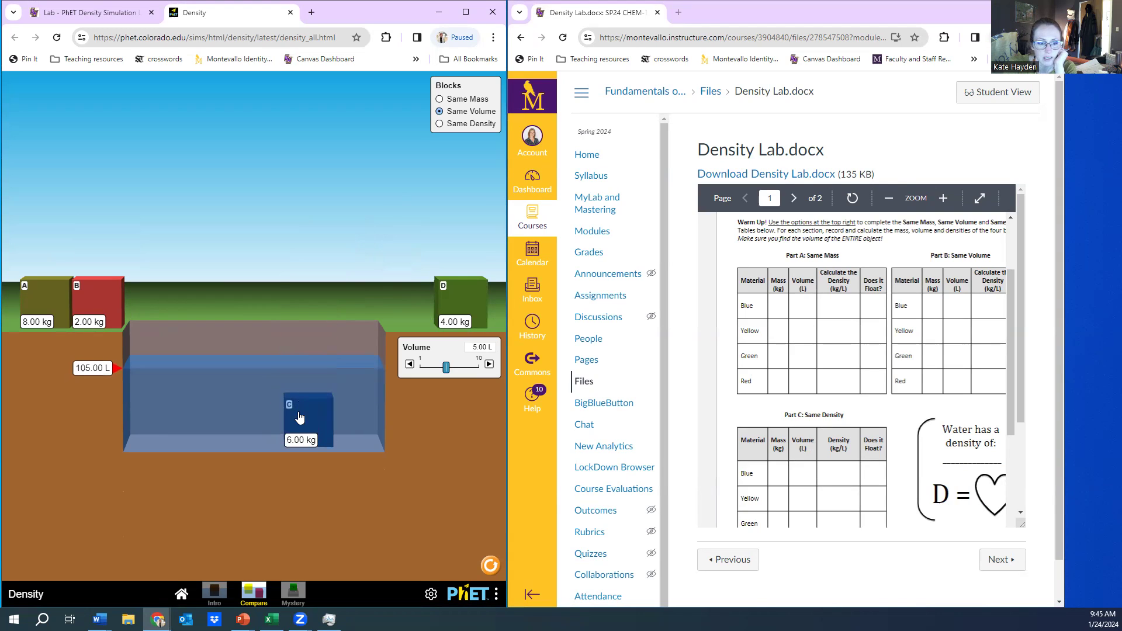
left_click_drag(299, 417, 390, 285)
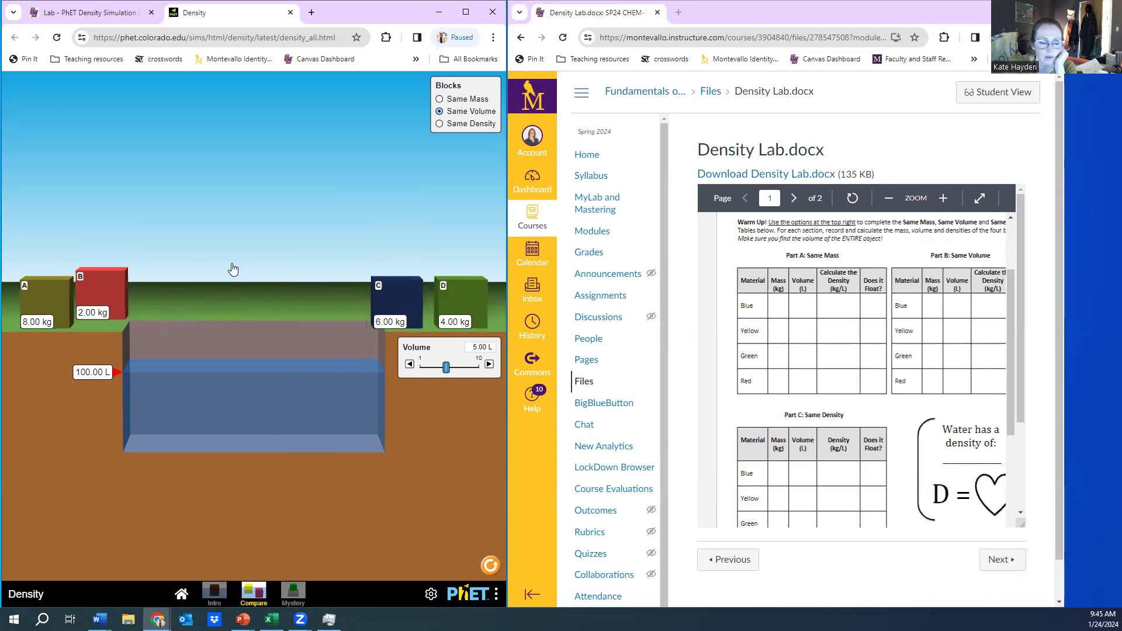
mouse_move(101, 294)
left_mouse_down()
mouse_move(164, 342)
mouse_move(169, 437)
left_mouse_up()
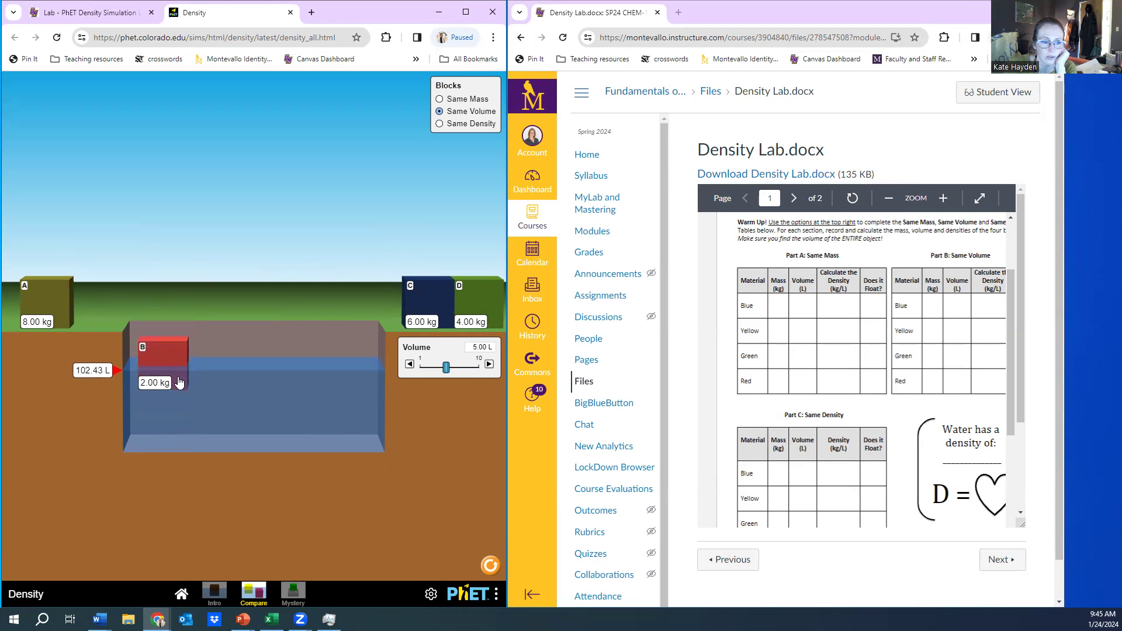
left_click_drag(169, 360, 173, 441)
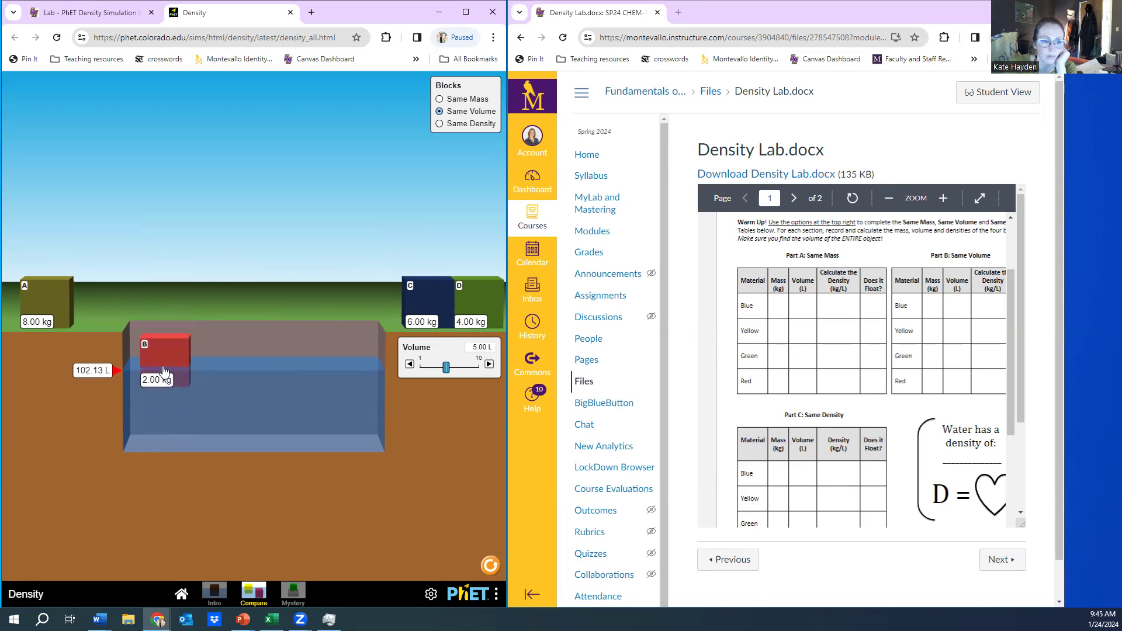
left_click_drag(165, 351, 123, 251)
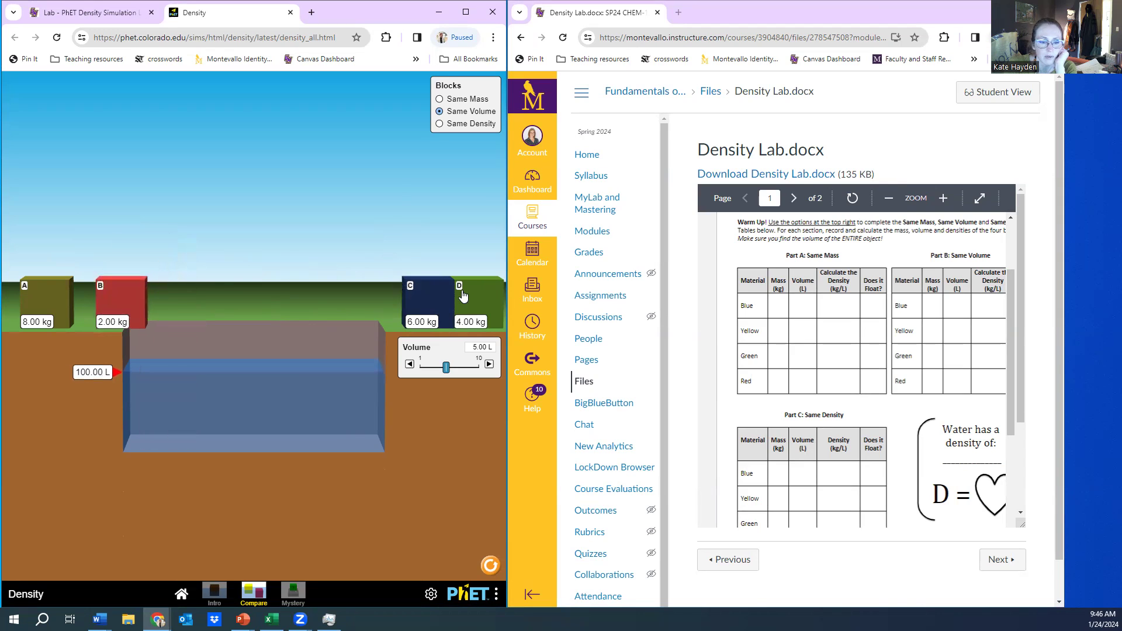
left_click_drag(459, 294, 225, 341)
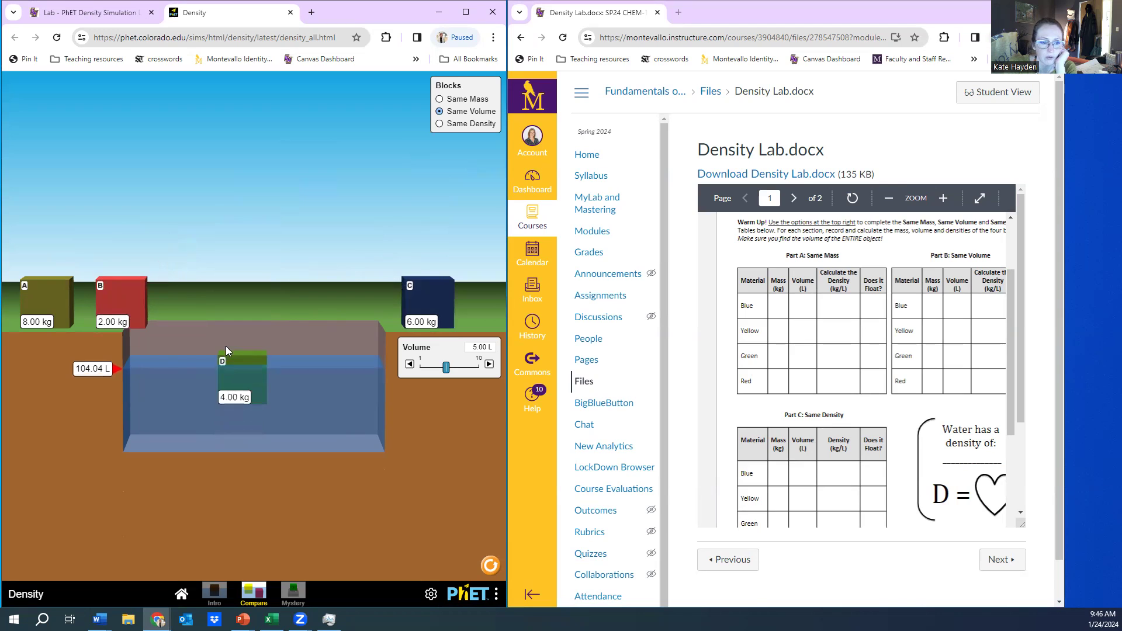
left_click_drag(240, 405, 417, 266)
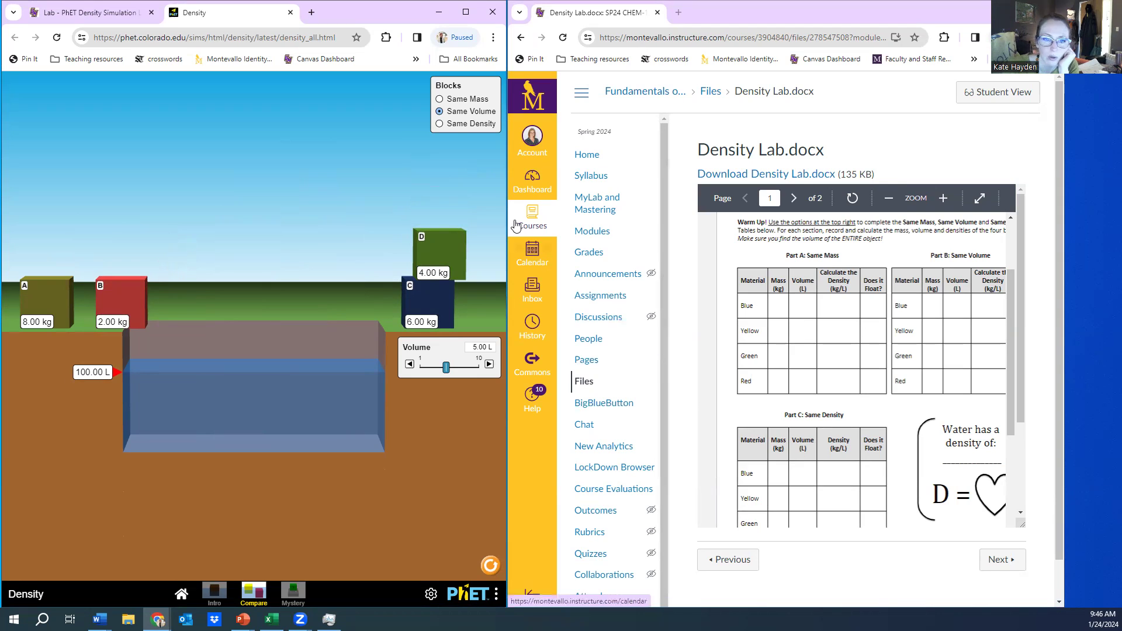
Set a shared density of 1.10 kg/L, then dip blocks C and D into the pool and out
left_click(441, 123)
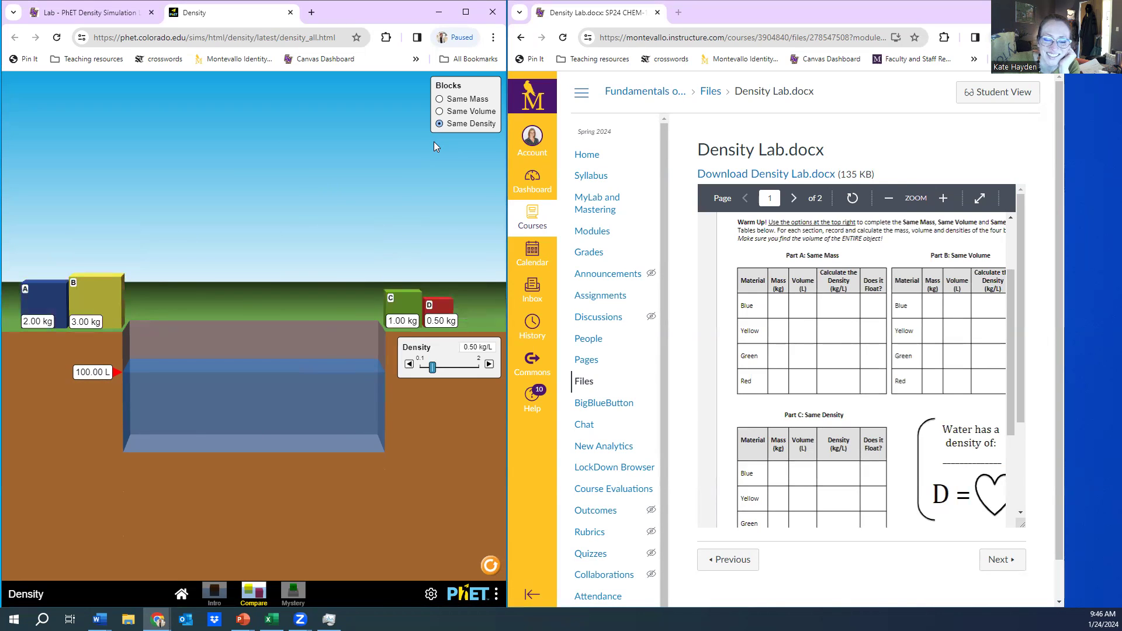
left_click_drag(436, 369, 451, 369)
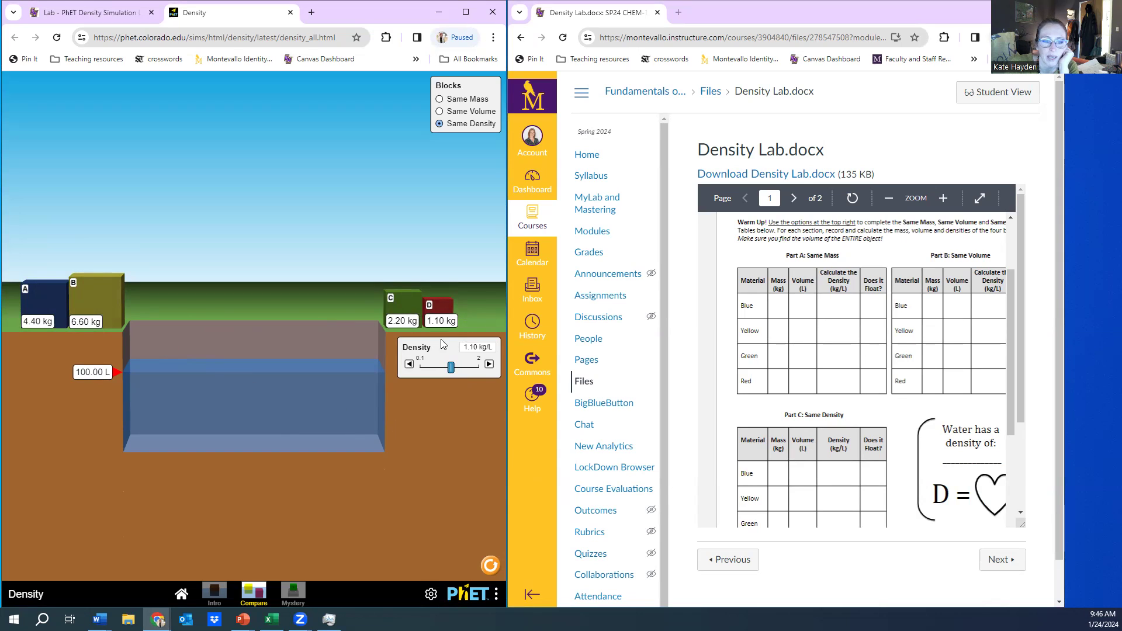
left_click_drag(405, 311, 302, 366)
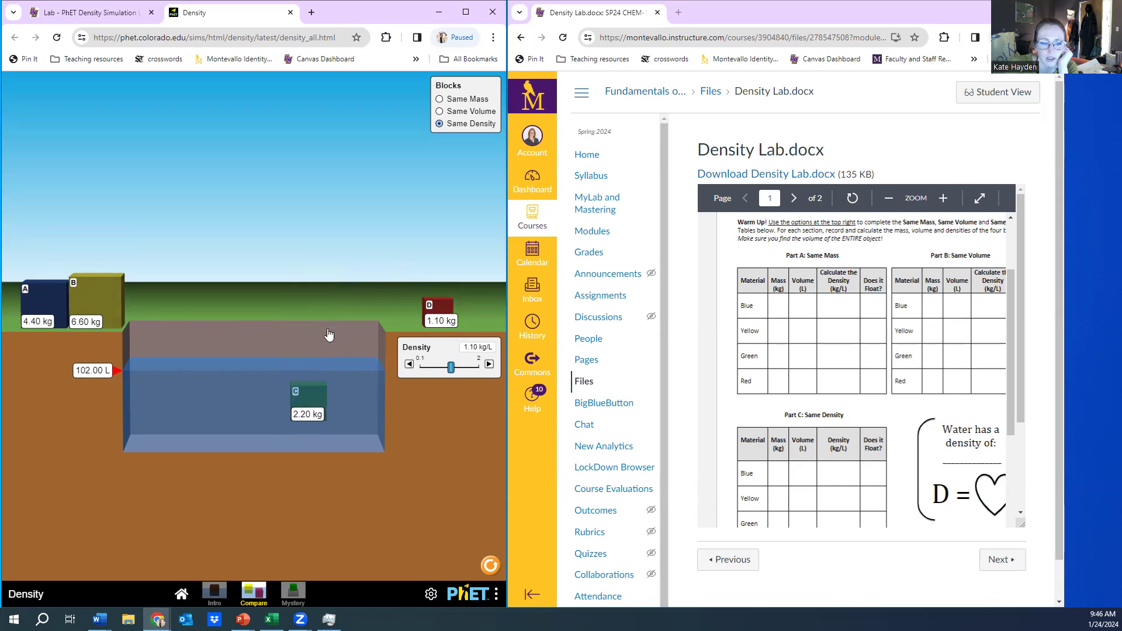
mouse_move(309, 399)
left_mouse_down()
mouse_move(390, 307)
mouse_move(294, 207)
mouse_move(252, 359)
left_mouse_up()
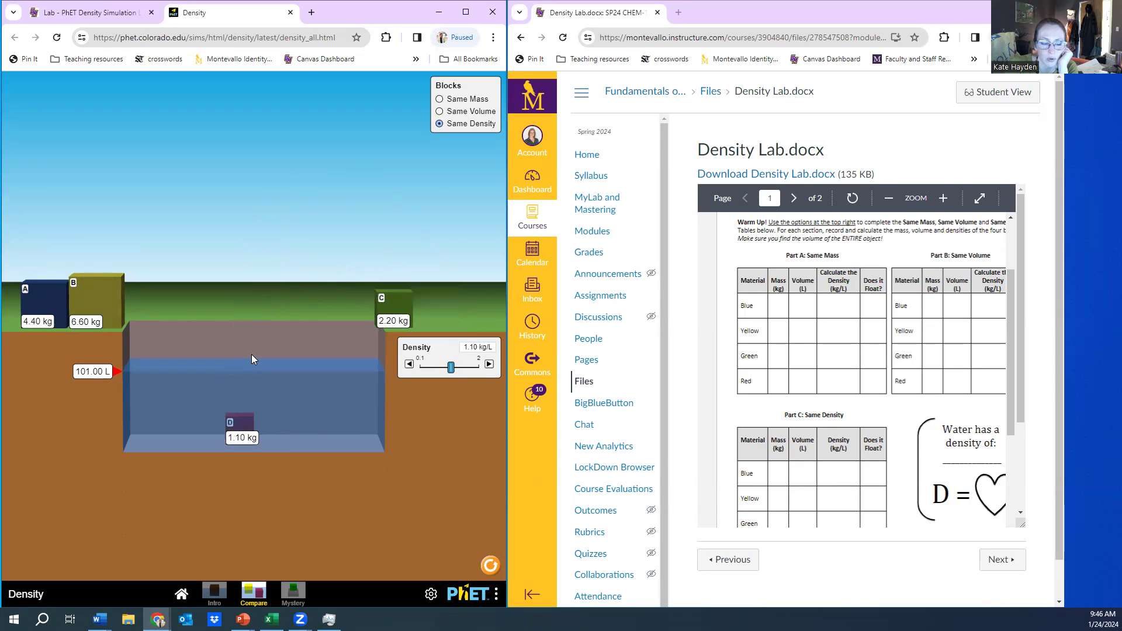
left_click_drag(244, 423, 406, 274)
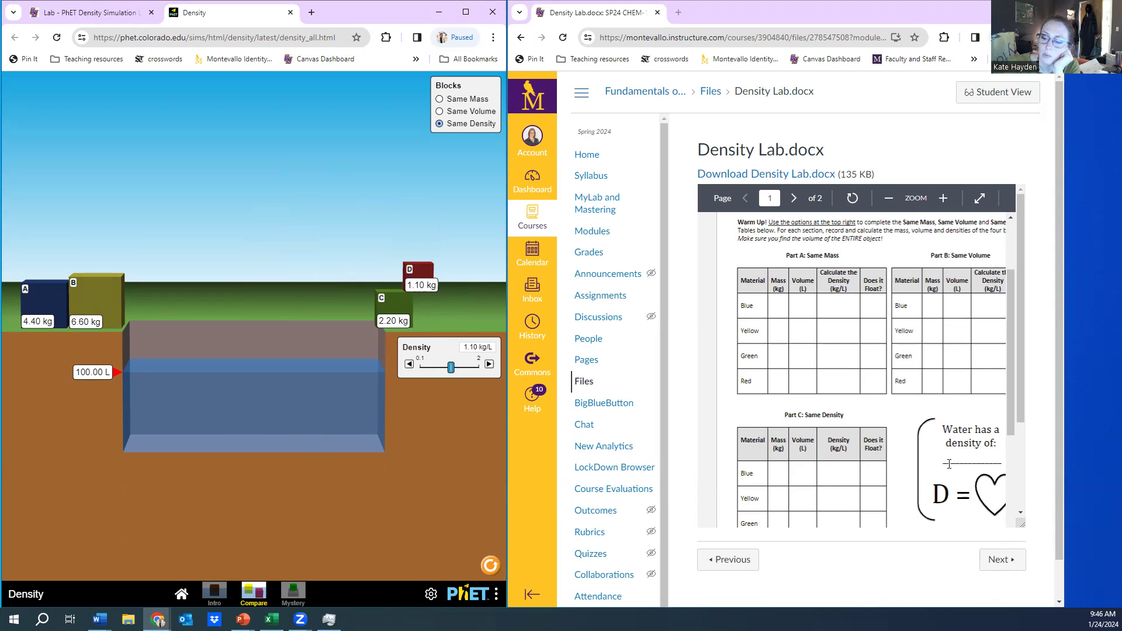
scroll(938, 437, "down", 2)
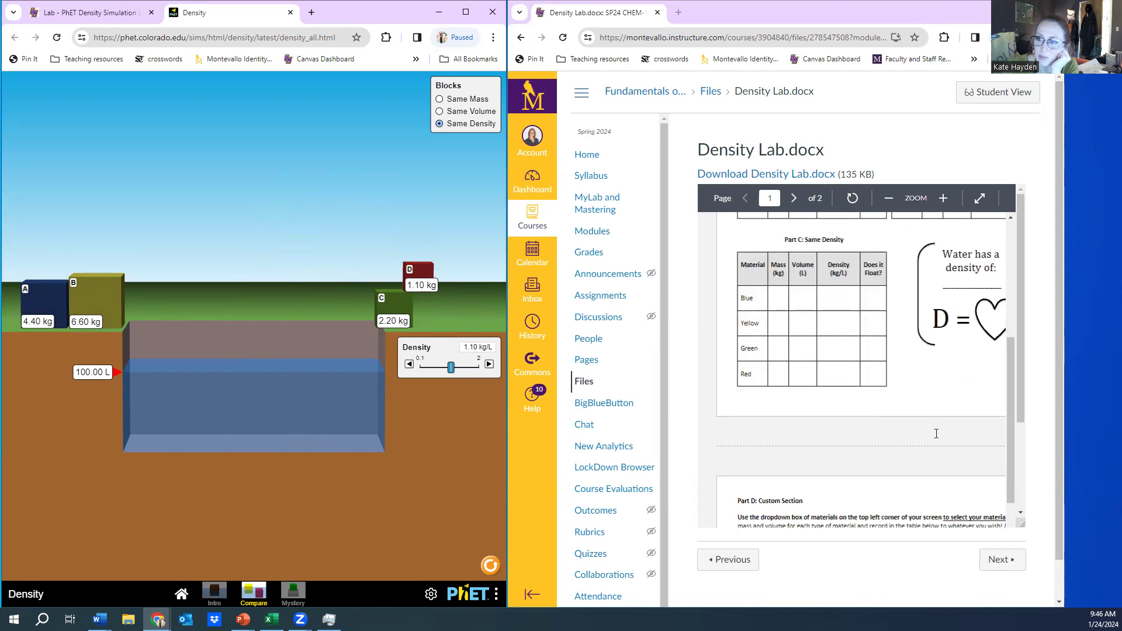
scroll(936, 434, "down", 2)
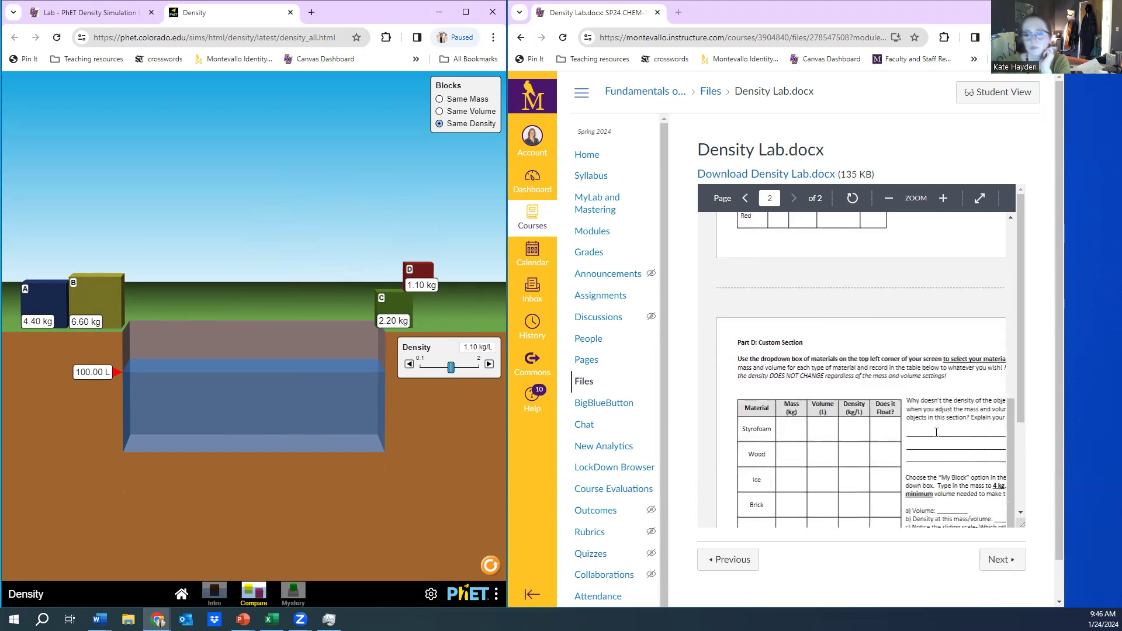
scroll(936, 434, "down", 1)
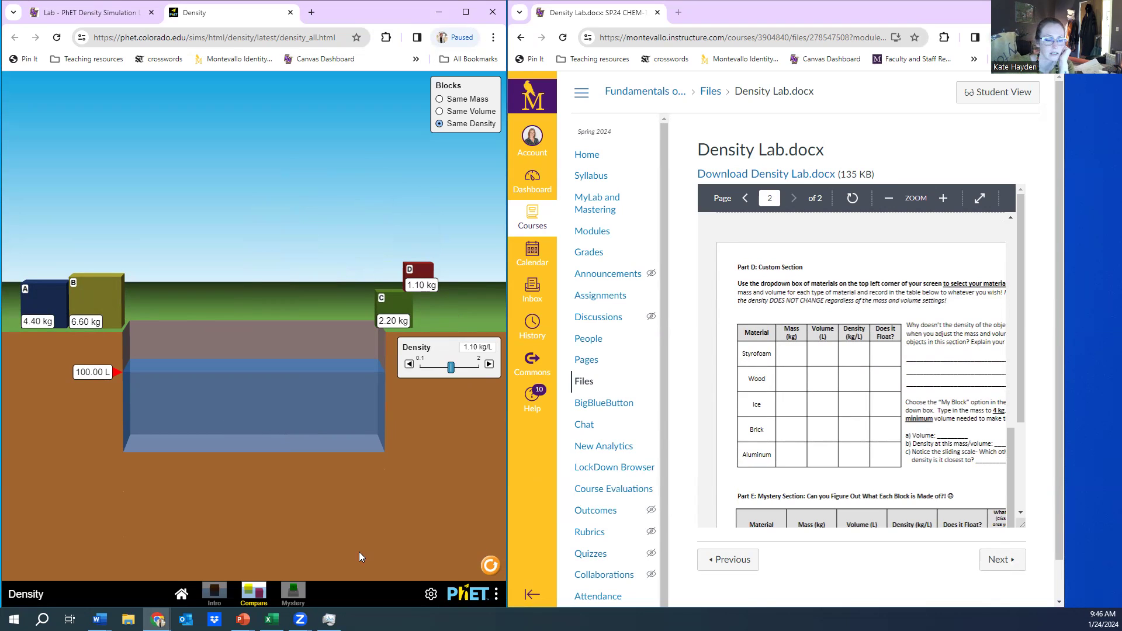
Switch the simulation to the Intro screen
left_click(212, 594)
mouse_move(254, 593)
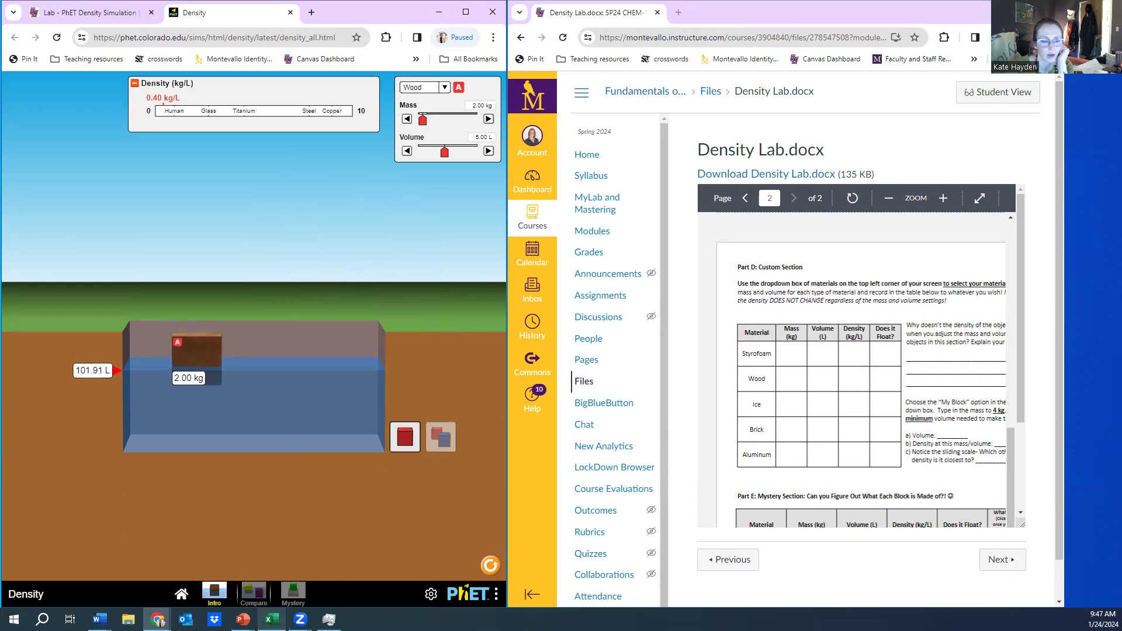
On the Intro screen, lift the wood block out of the pool and change it to Styrofoam
left_click(251, 594)
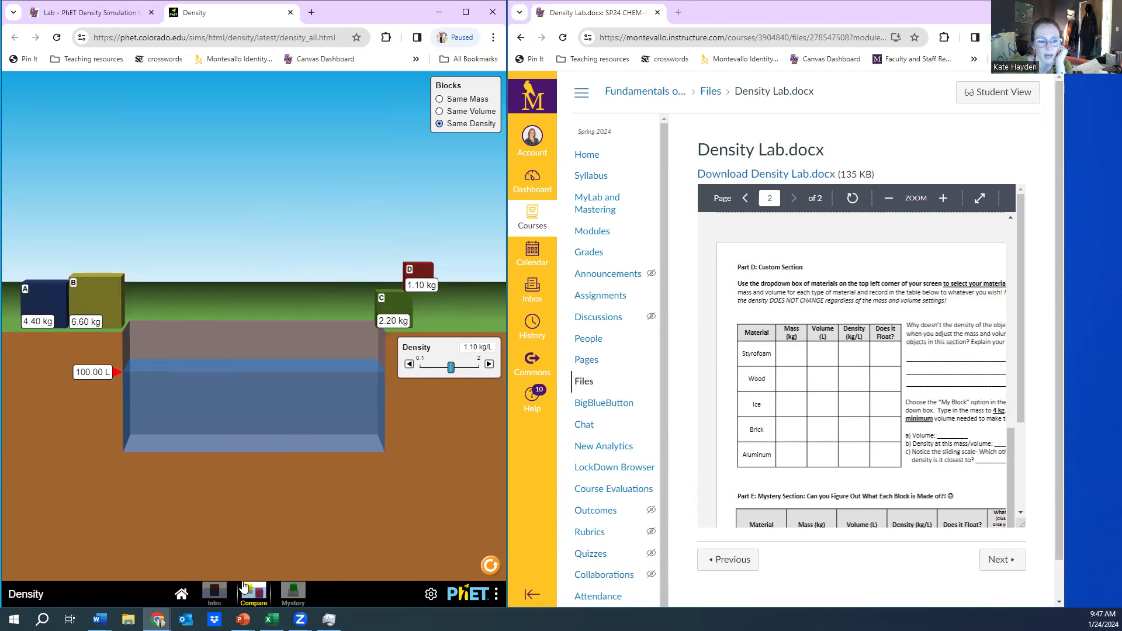
left_click(214, 594)
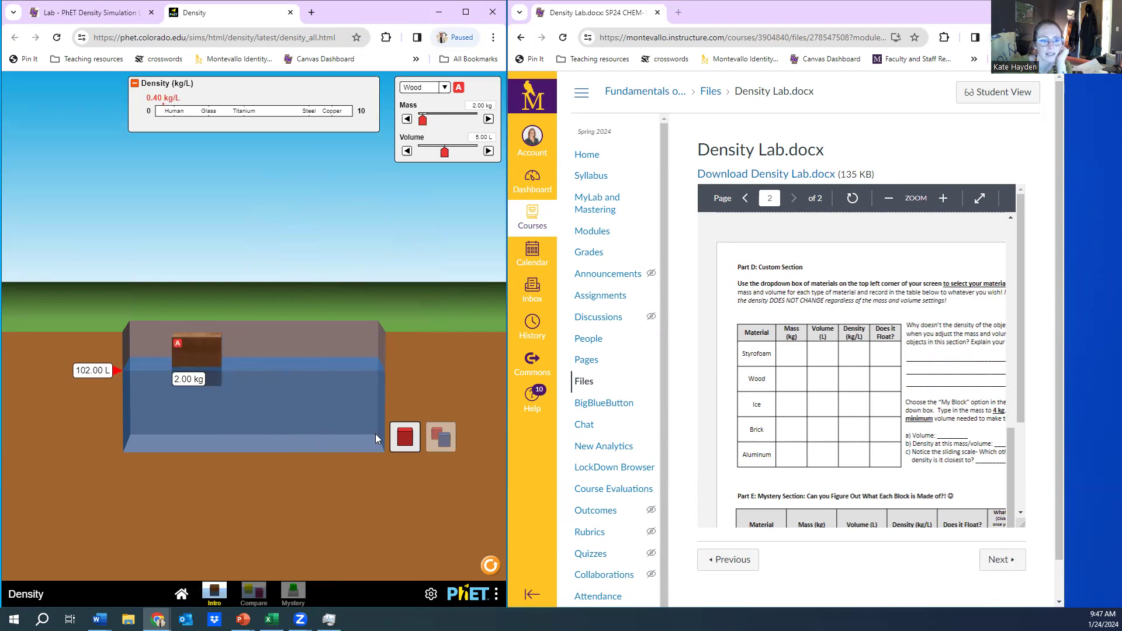
left_click_drag(215, 368, 537, 296)
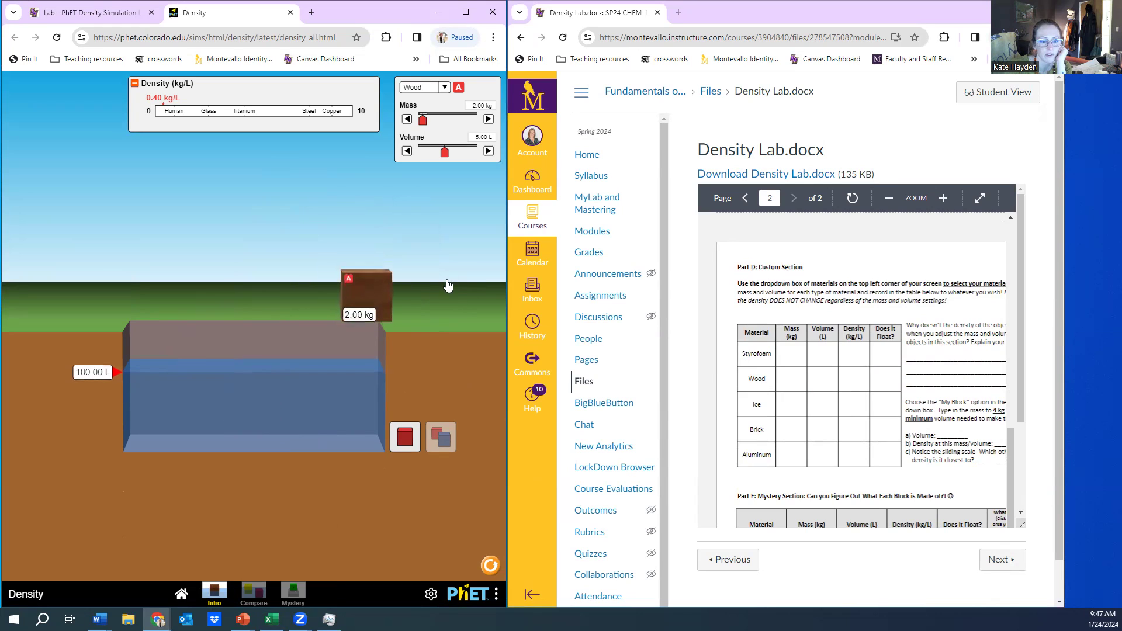
left_click(445, 89)
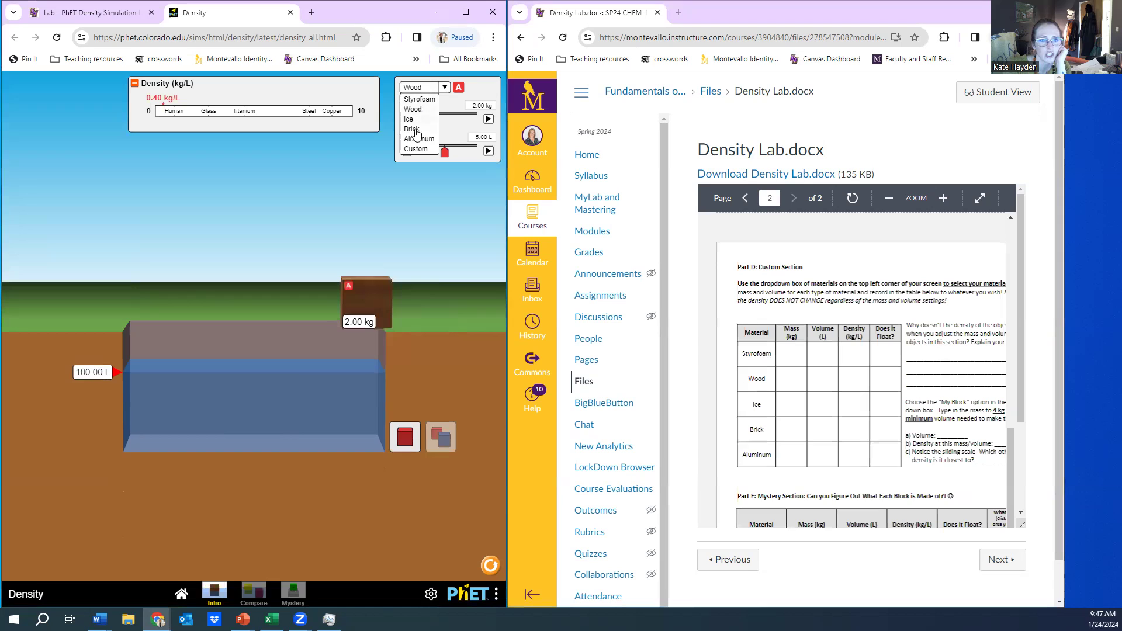
left_click(446, 90)
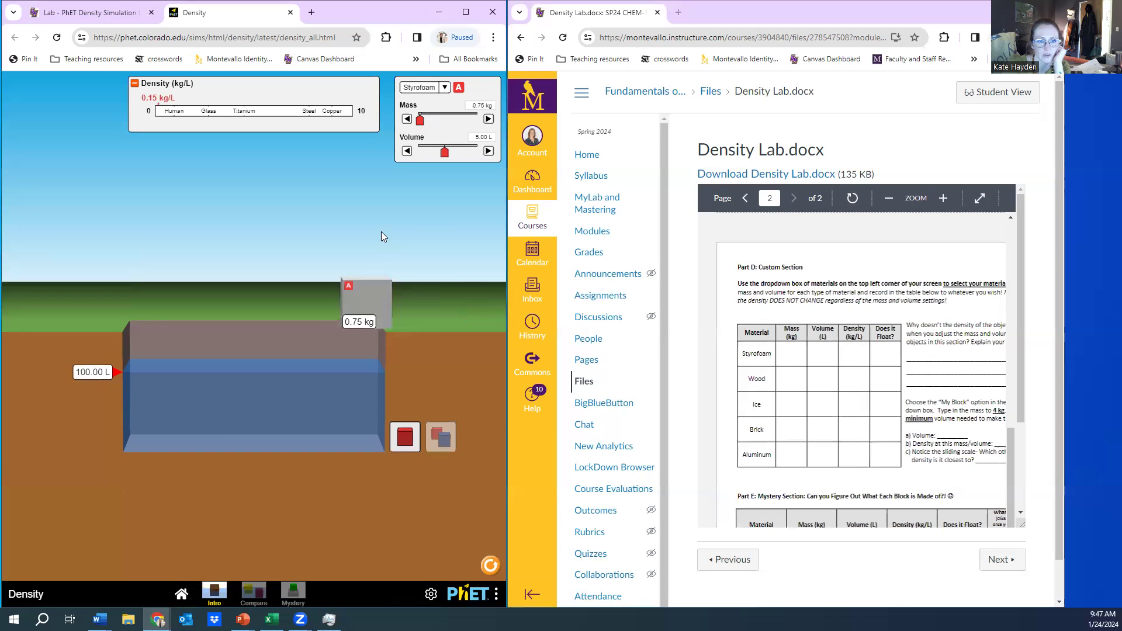
left_click(419, 99)
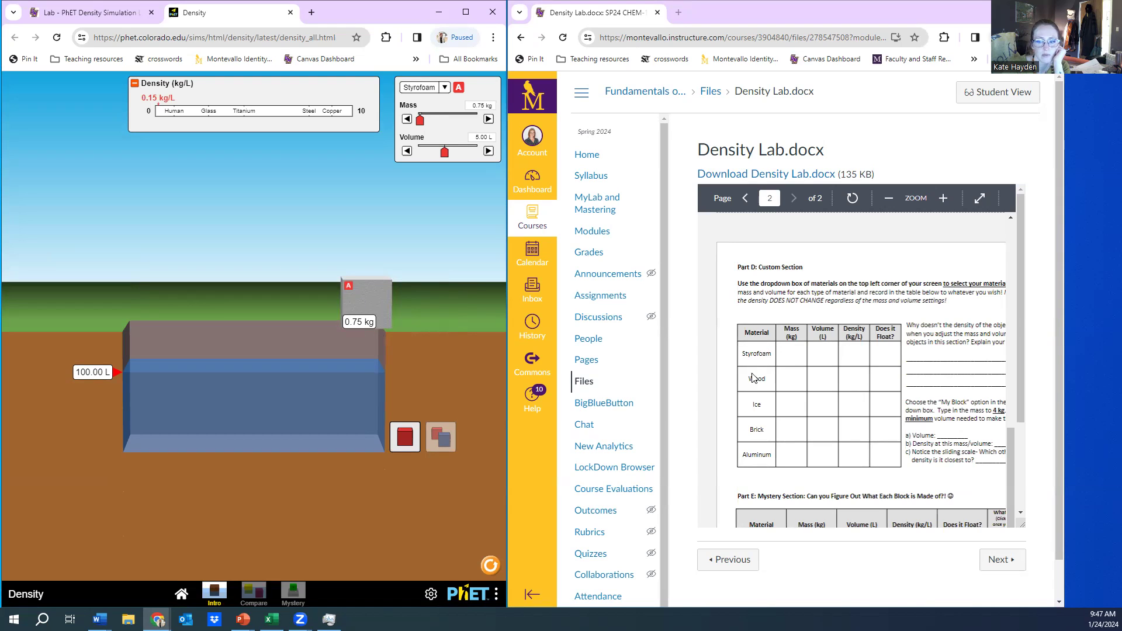
Lower the Styrofoam block into the water tank, lift it out, and lower it again
mouse_move(364, 298)
left_mouse_down()
mouse_move(333, 353)
mouse_move(303, 461)
left_mouse_up()
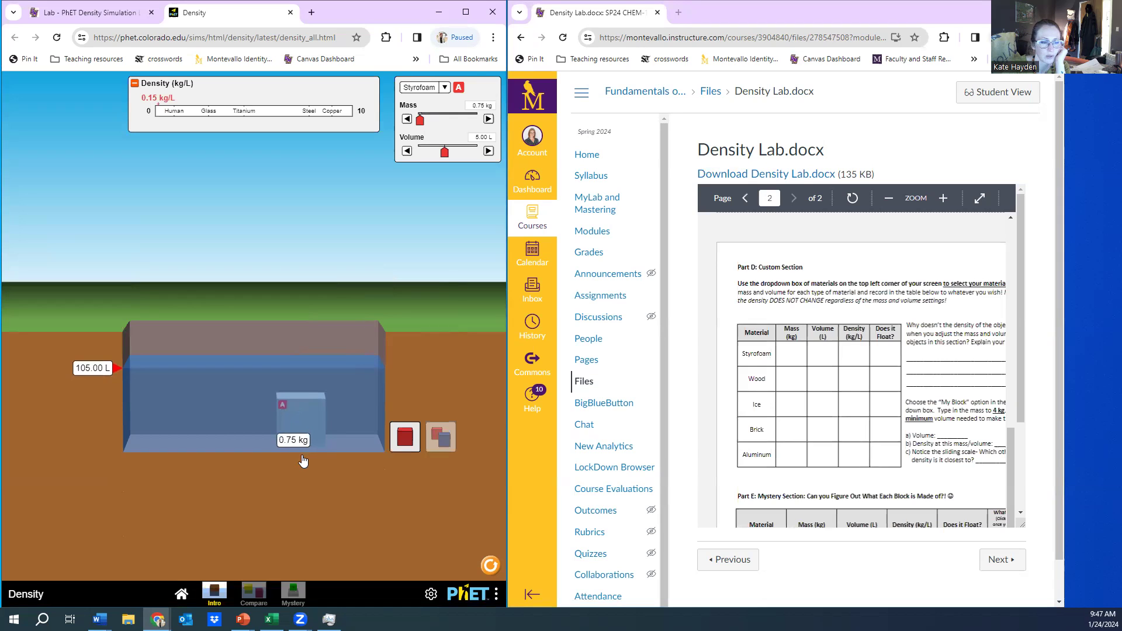
left_click_drag(303, 461, 369, 289)
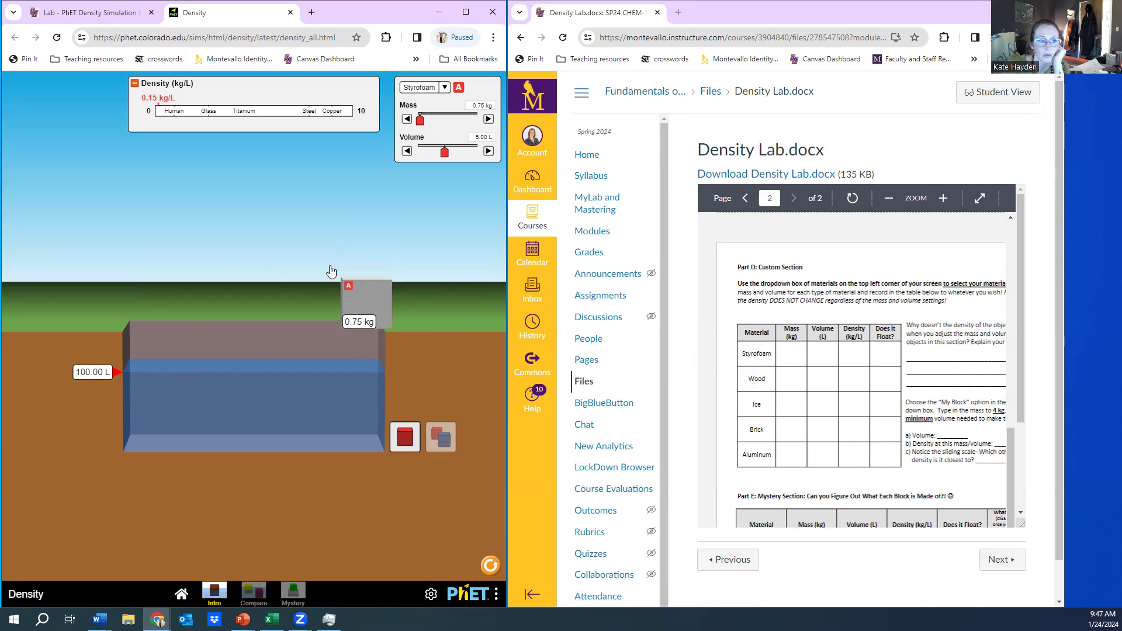
mouse_move(355, 298)
left_mouse_down()
mouse_move(288, 324)
mouse_move(236, 321)
mouse_move(373, 254)
left_mouse_up()
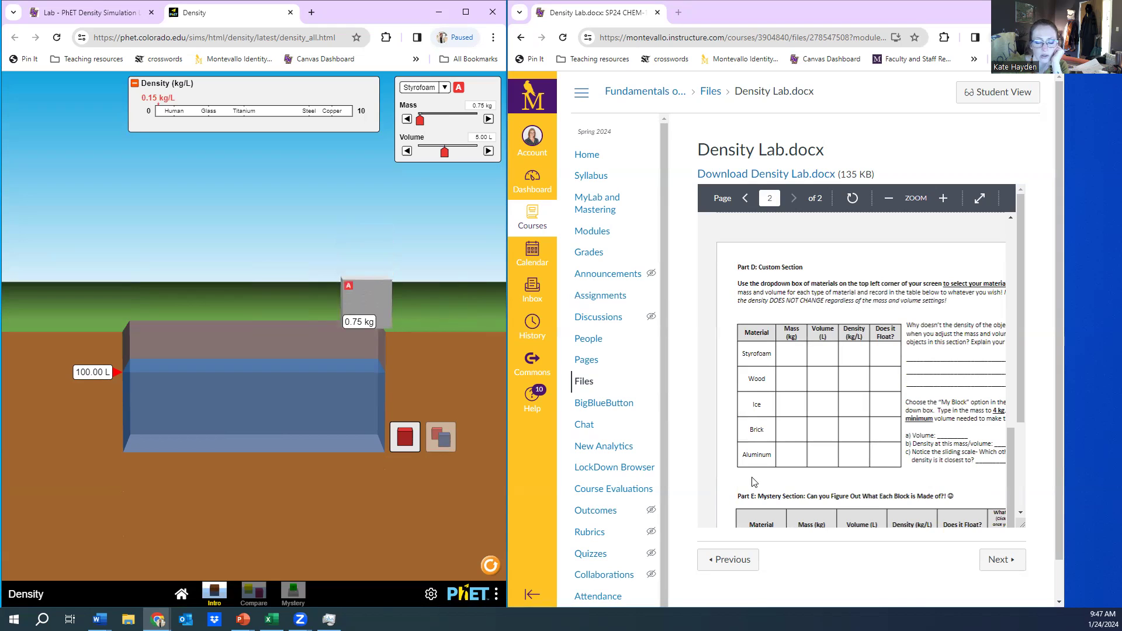
Change the block to Wood, then Ice (4.60 kg, 0.92 kg/L), and zoom out the handout preview
left_click(445, 87)
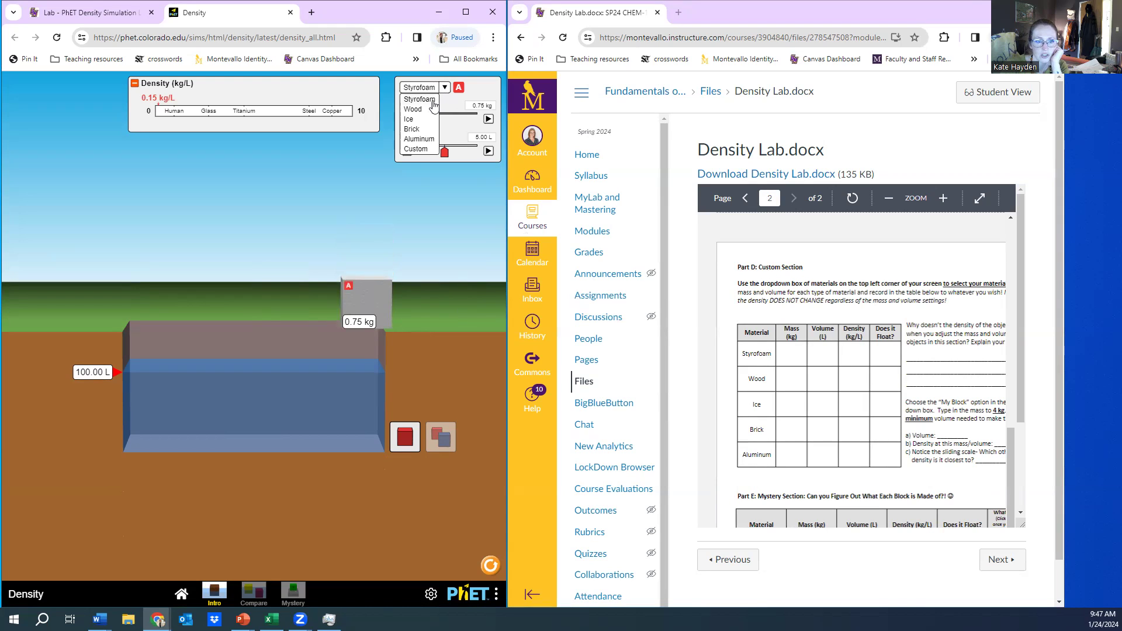
left_click(426, 110)
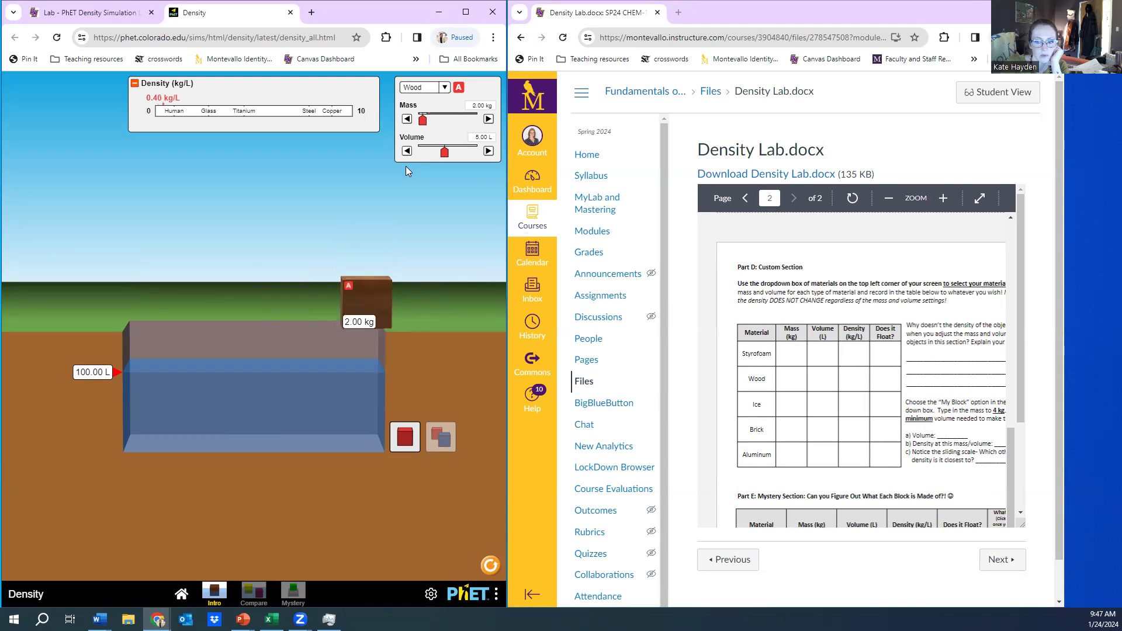
left_click(444, 88)
left_click(427, 124)
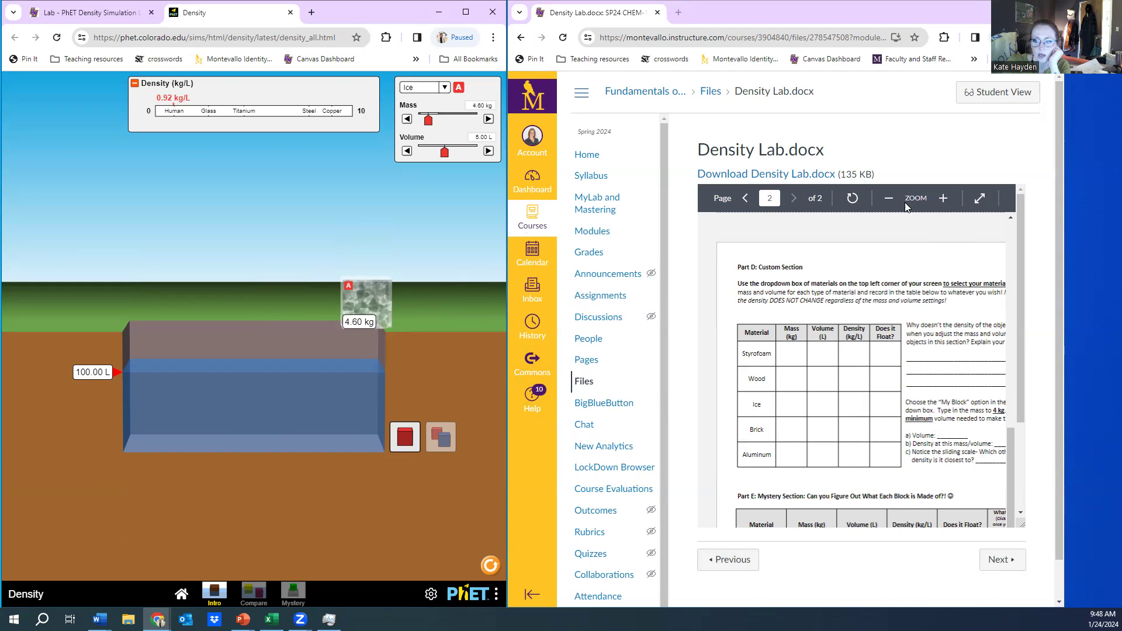
left_click(889, 199)
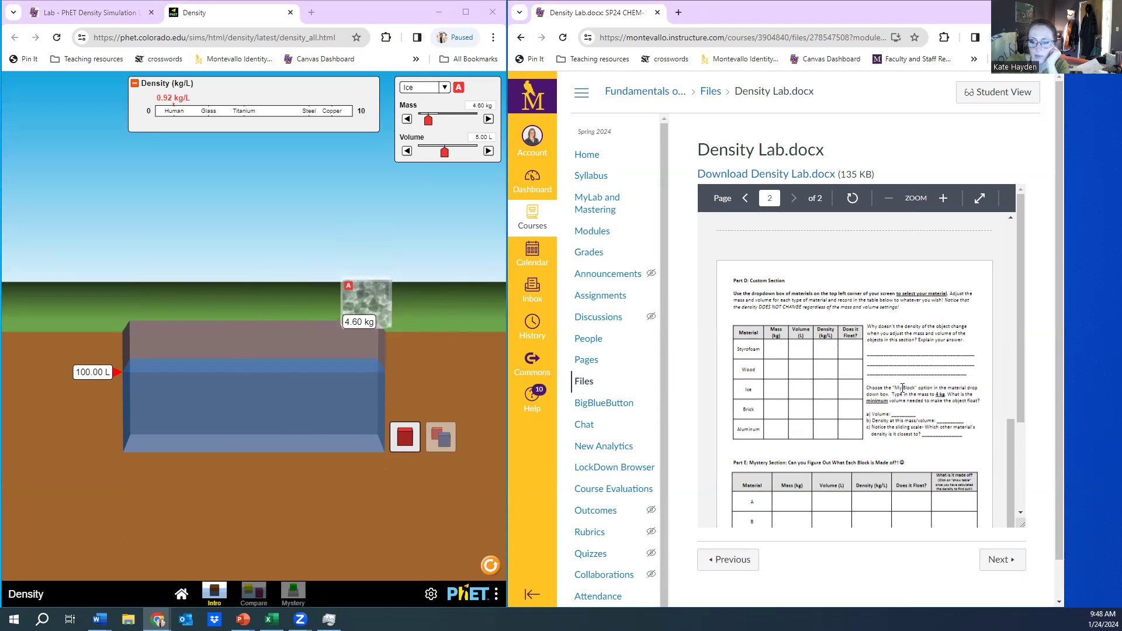
Switch the block to Custom material, referring to the worksheet's My Block instructions
left_click_drag(903, 388, 969, 396)
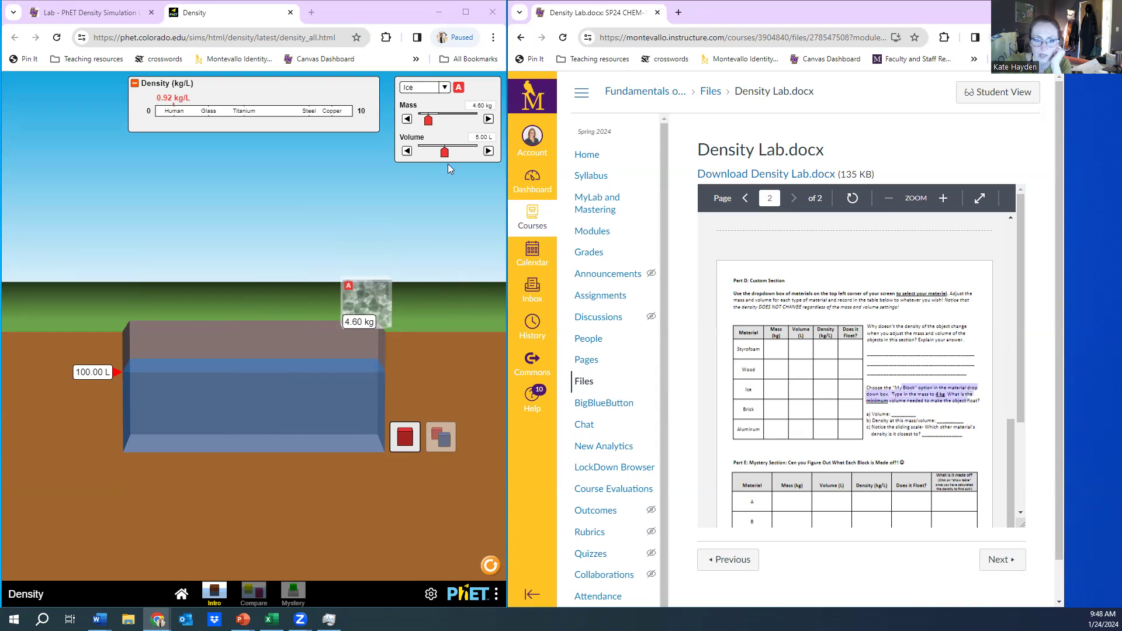
left_click(442, 89)
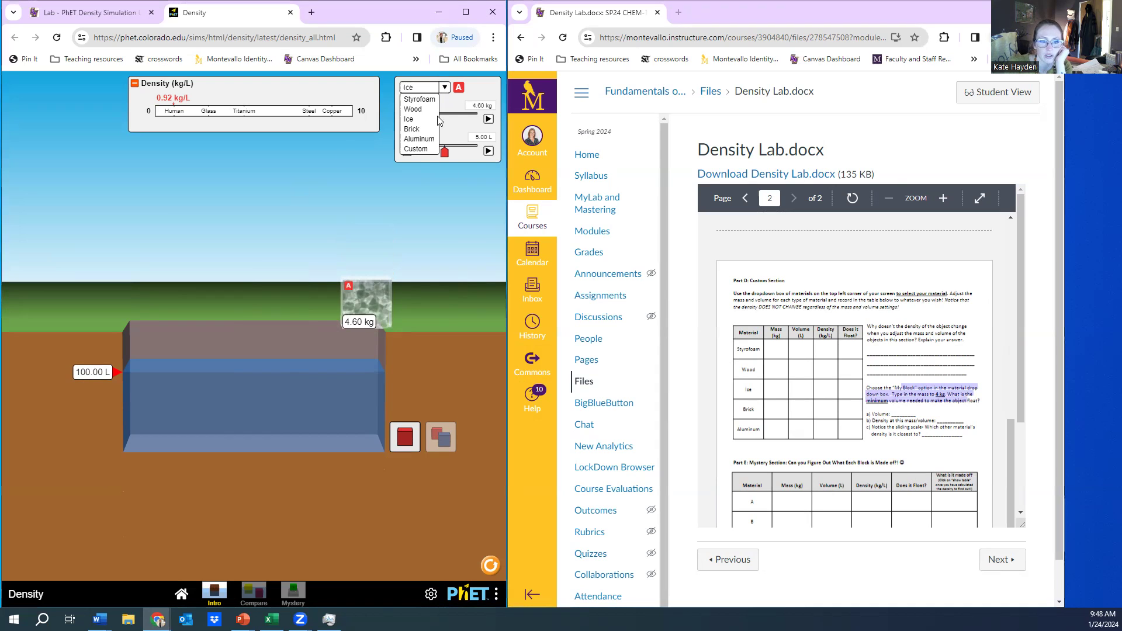
left_click(416, 149)
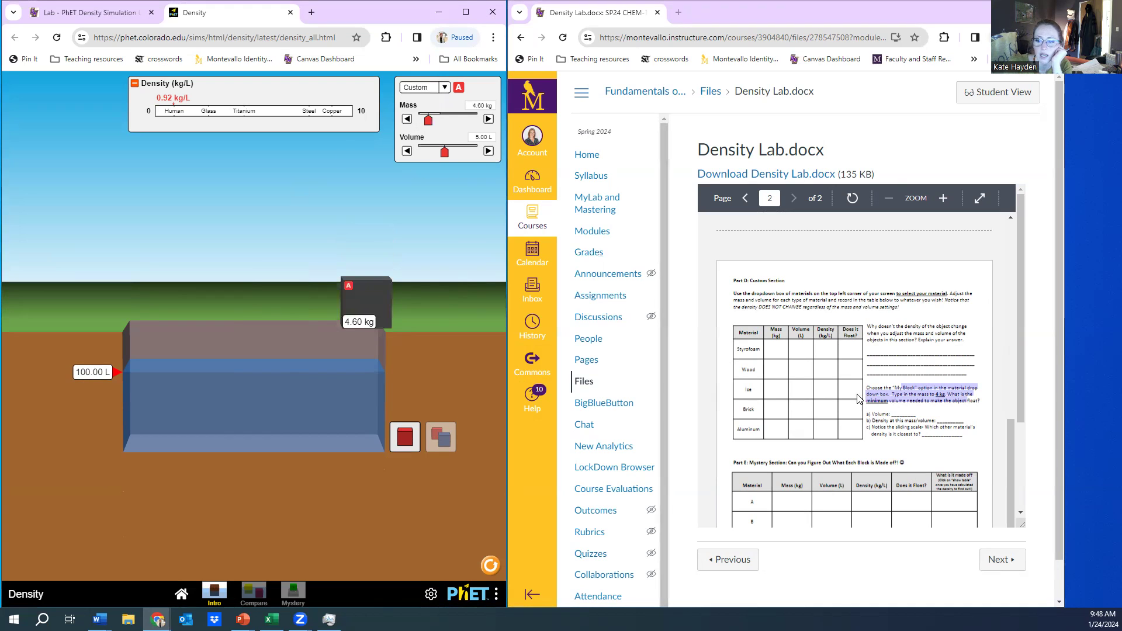
left_click(937, 399)
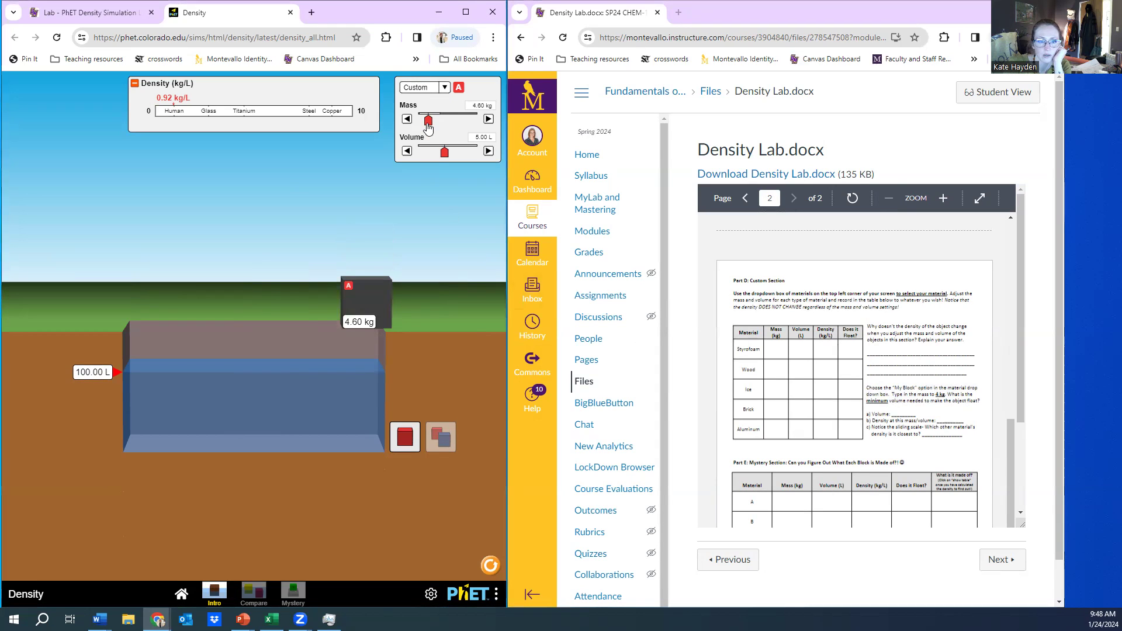
Adjust the custom block to 4.10 kg and 3.50 L, giving 1.17 kg/L
left_click_drag(427, 128, 428, 128)
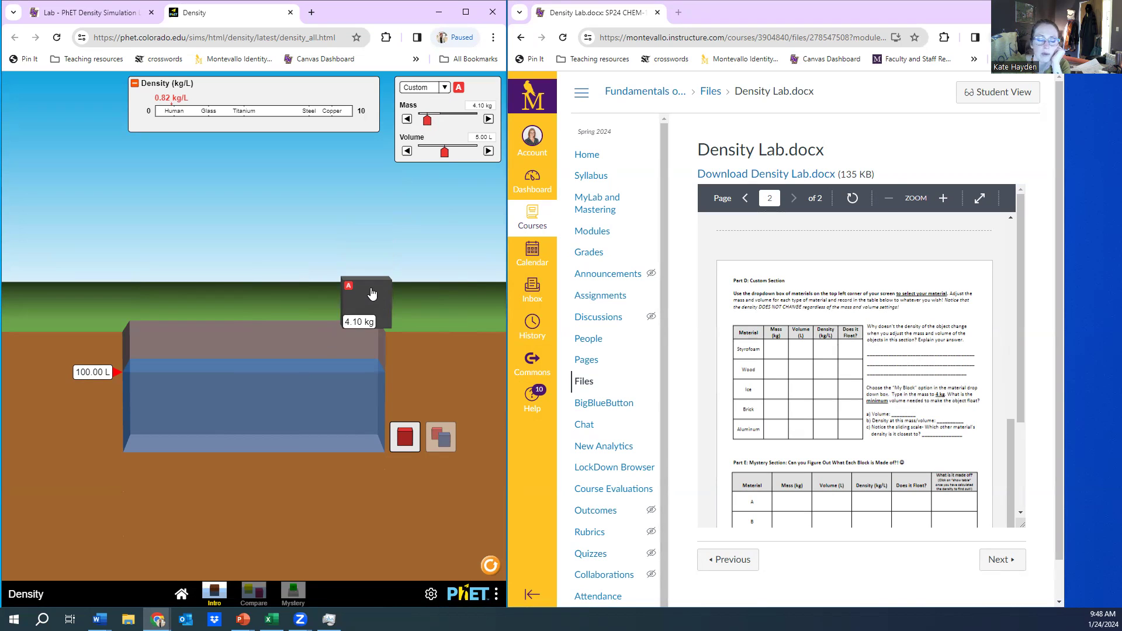
left_click(488, 151)
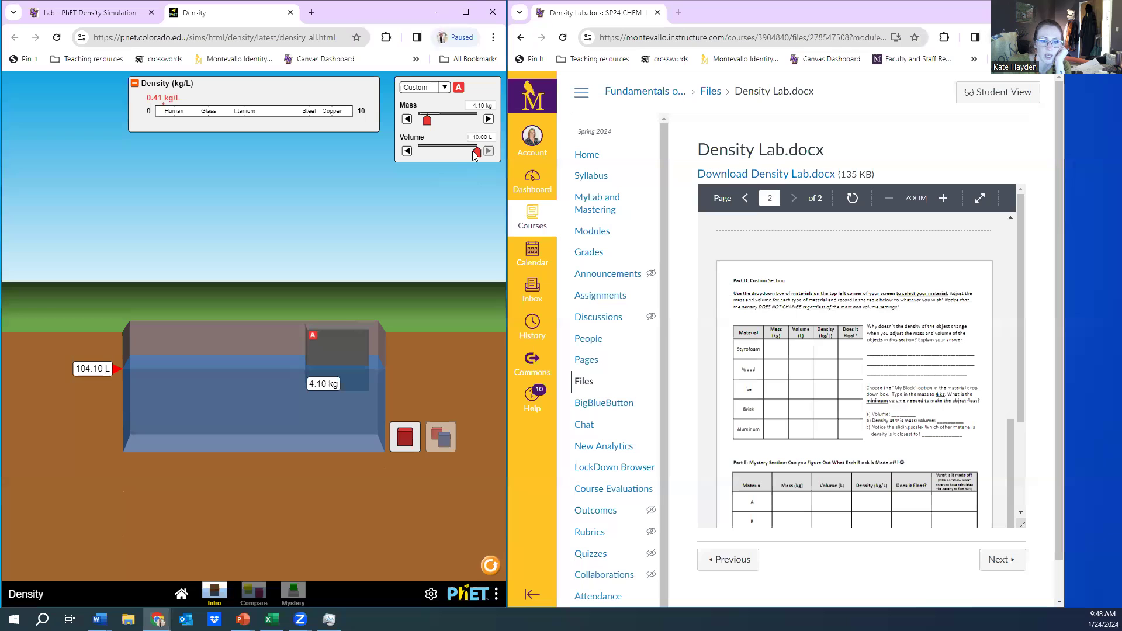
left_click_drag(478, 156, 434, 152)
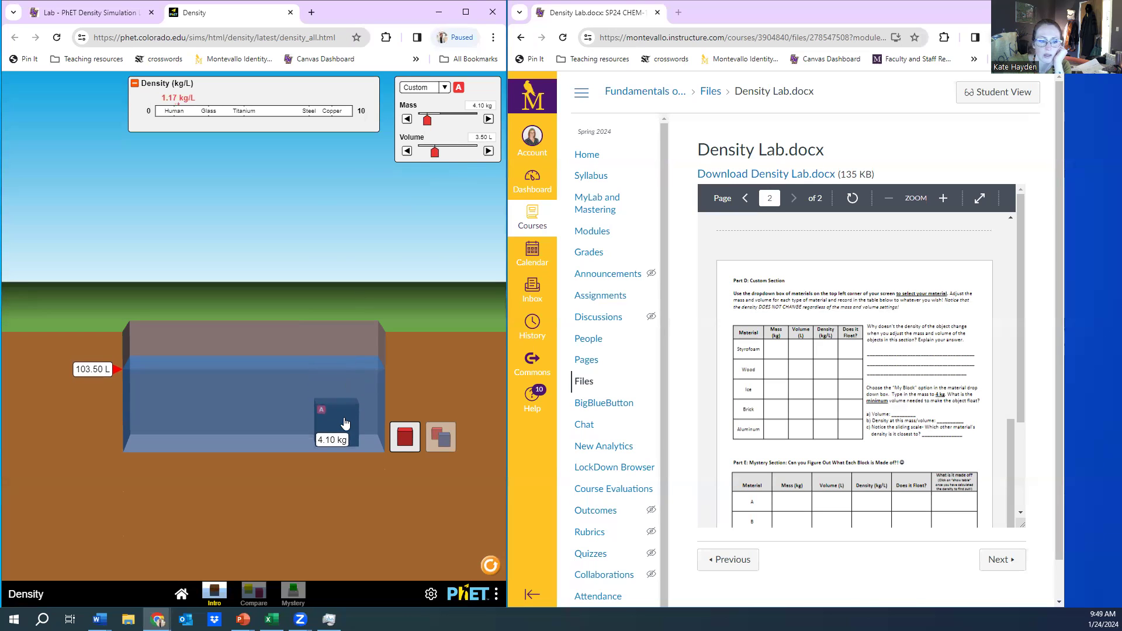
mouse_move(356, 421)
left_mouse_down()
mouse_move(365, 239)
mouse_move(393, 283)
left_mouse_up()
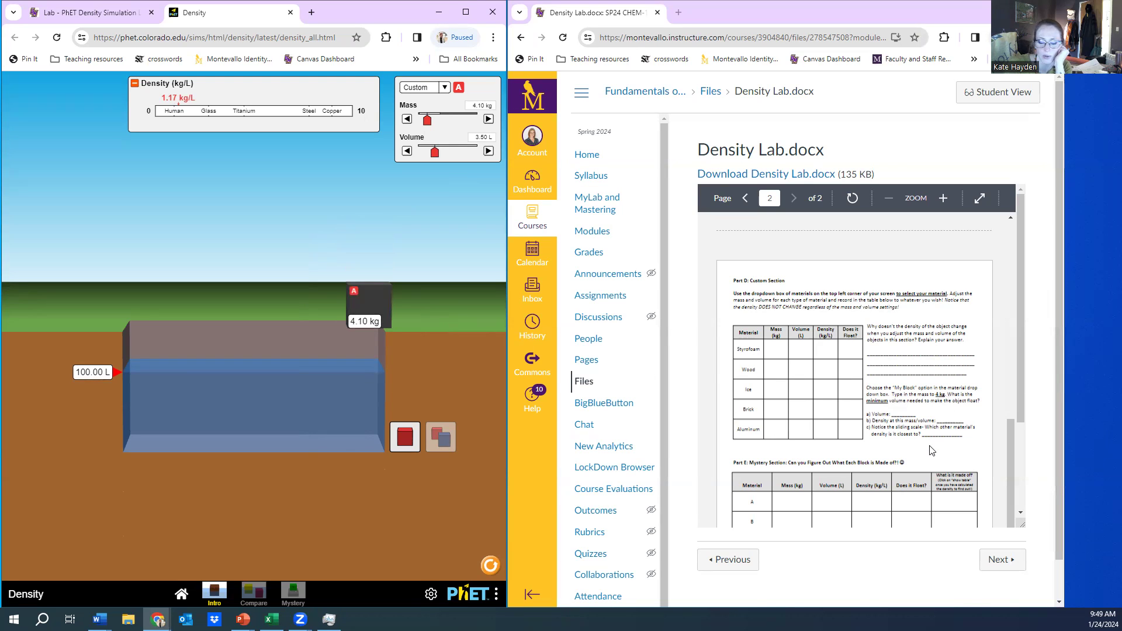
scroll(925, 452, "down", 1)
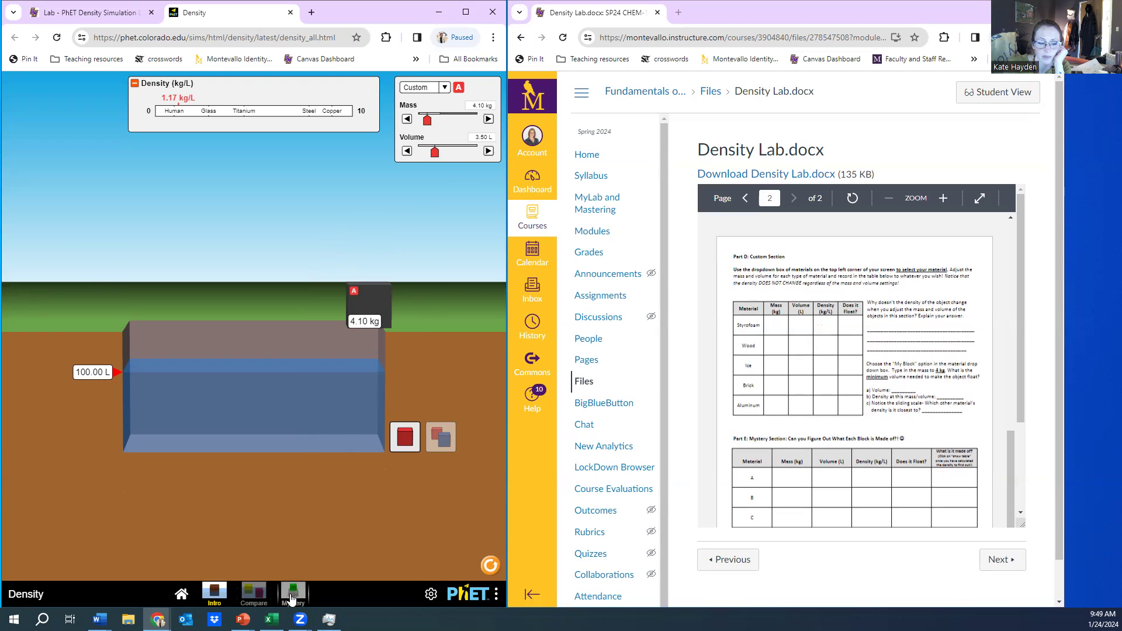
Open the Mystery screen and select block Set 3
left_click(293, 593)
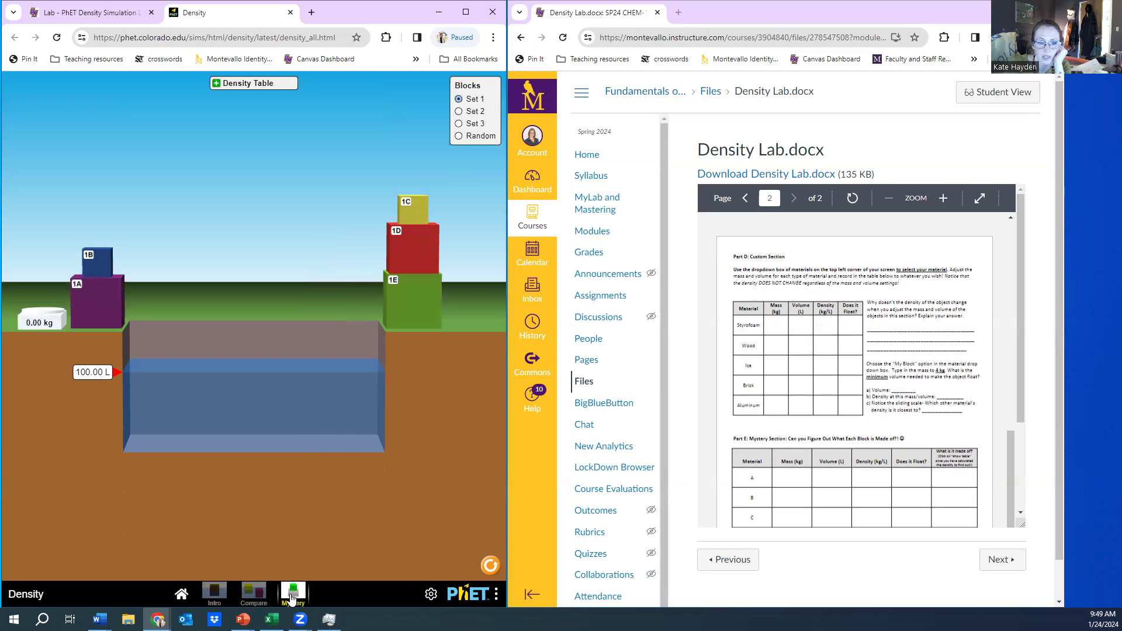
left_click(458, 112)
left_click(459, 124)
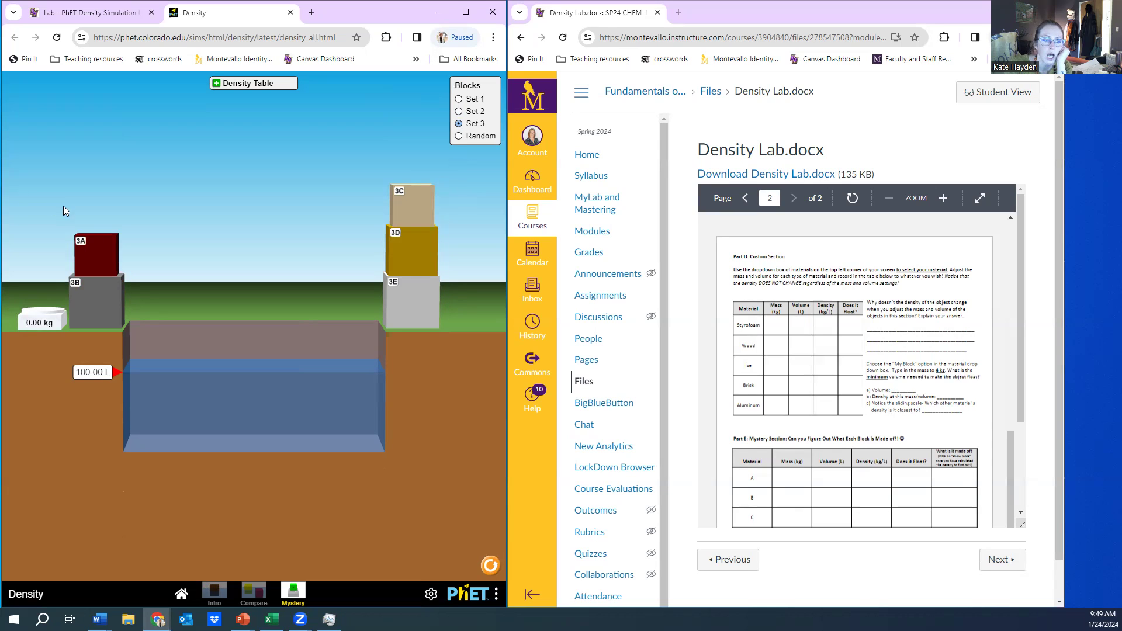
Drop block 3A into the pool twice, lifting it back out each time
mouse_move(91, 249)
left_mouse_down()
mouse_move(33, 287)
mouse_move(241, 413)
left_mouse_up()
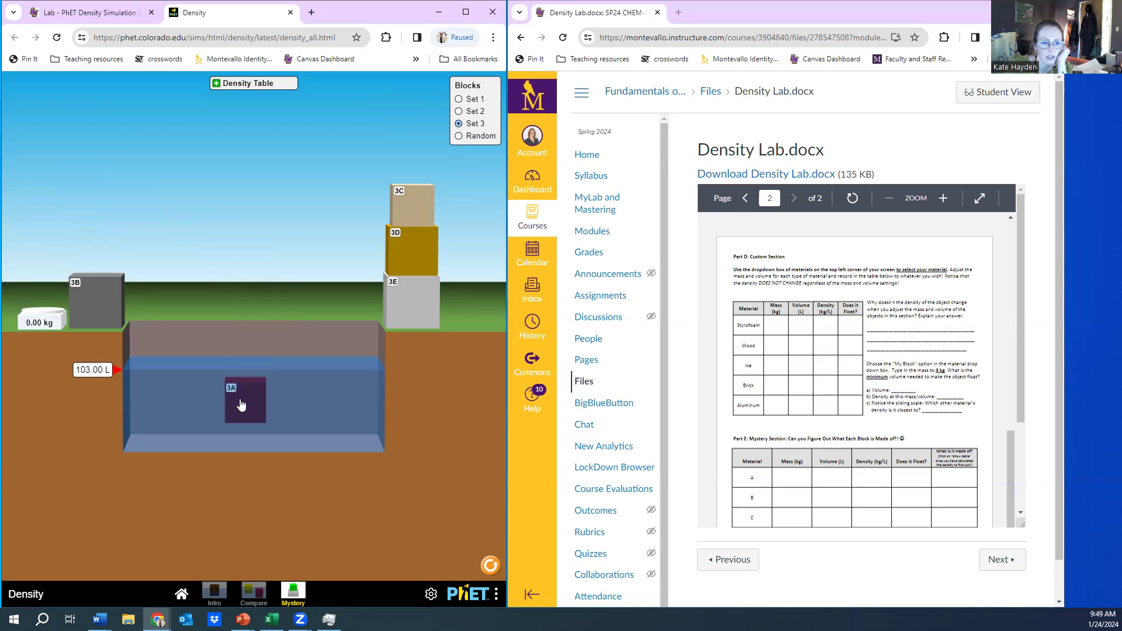
left_click_drag(242, 413, 108, 248)
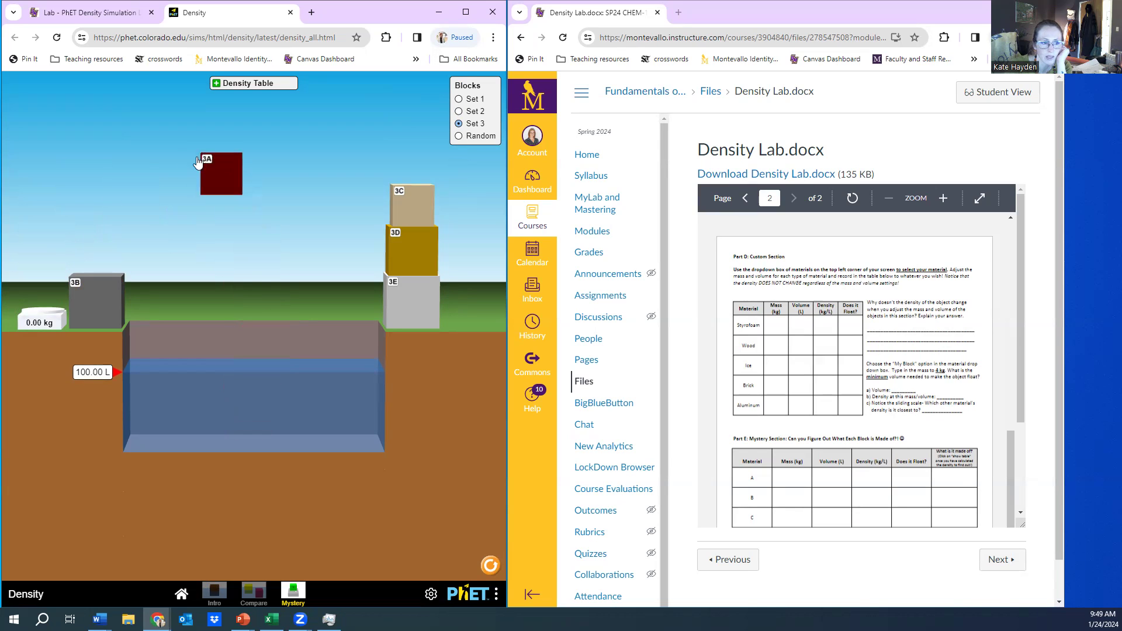
left_click_drag(238, 270, 240, 323)
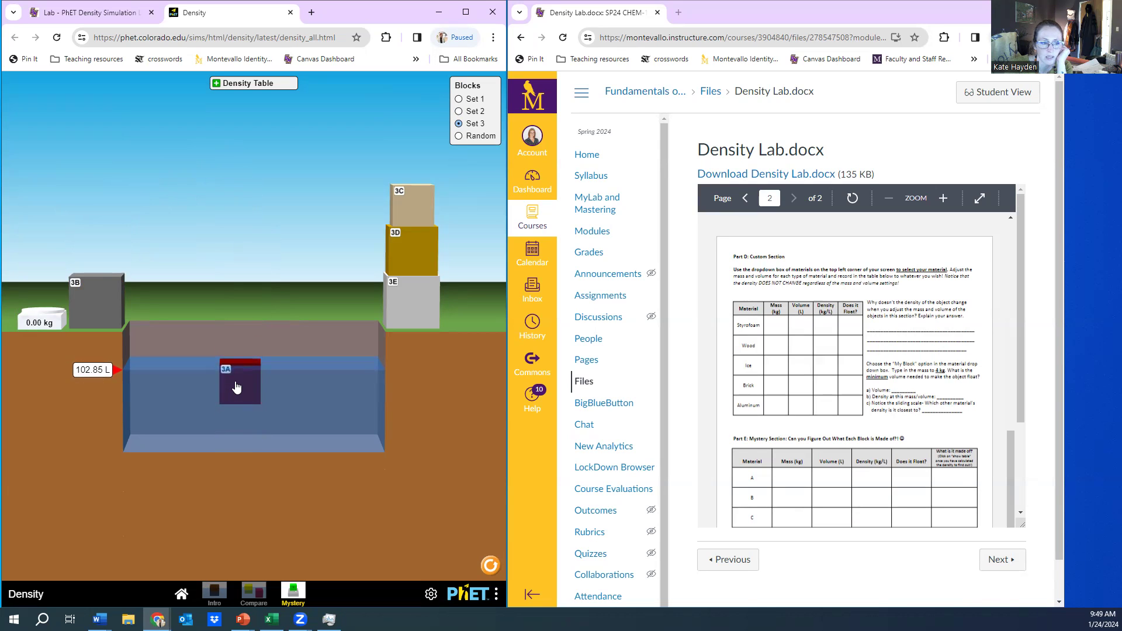
left_click_drag(239, 384, 113, 260)
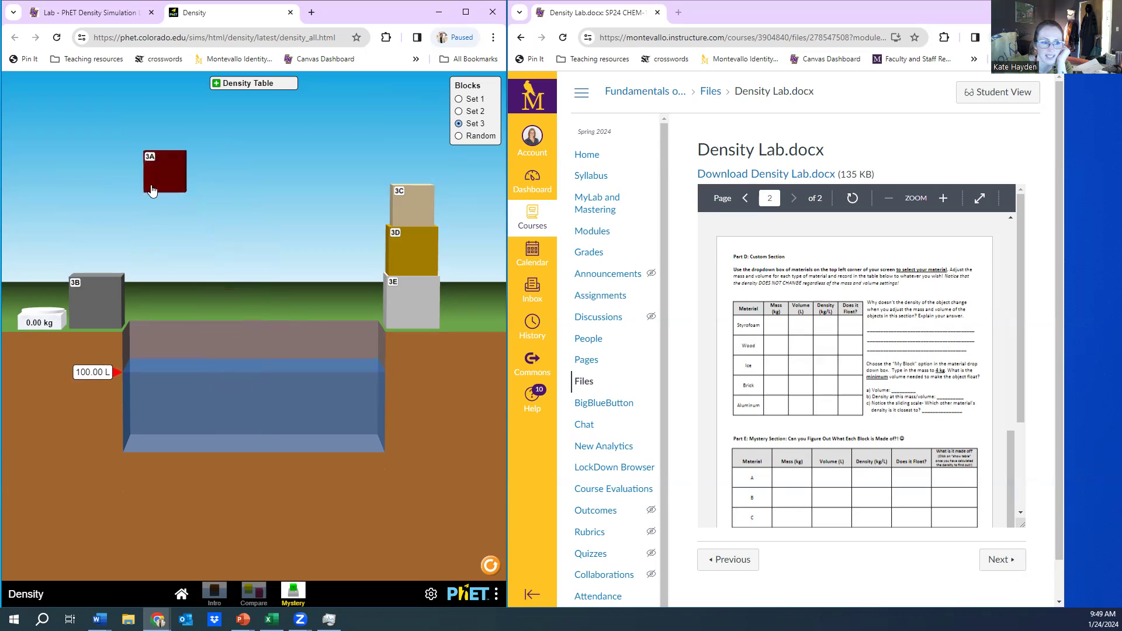
Expand the Density Table panel and move block 3A up off block 3B
left_click(216, 84)
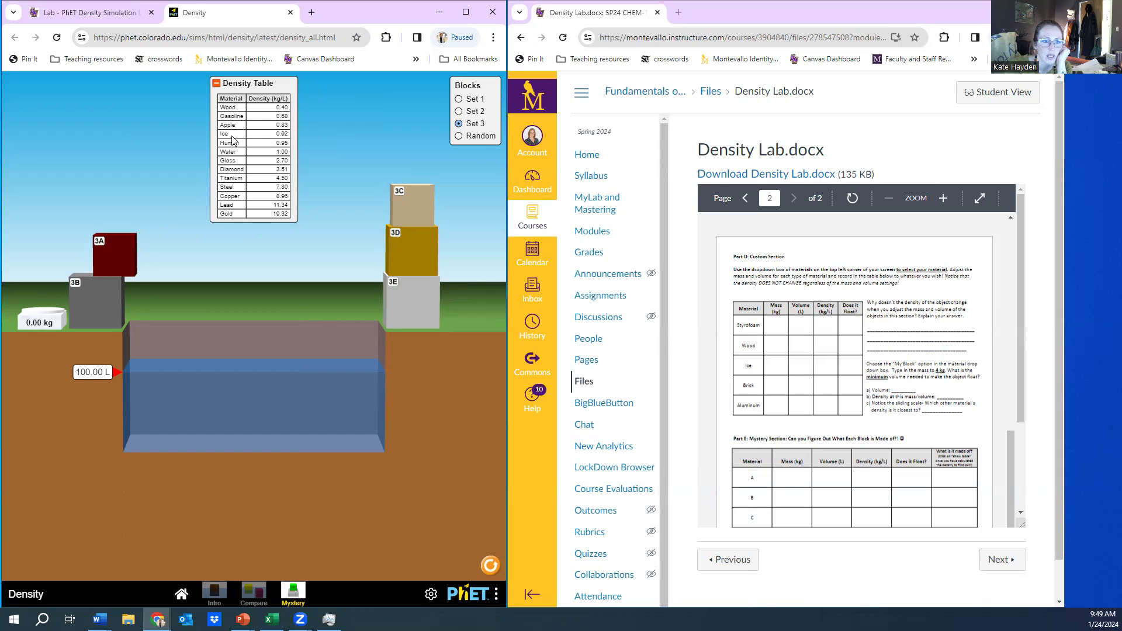
left_click_drag(112, 254, 123, 211)
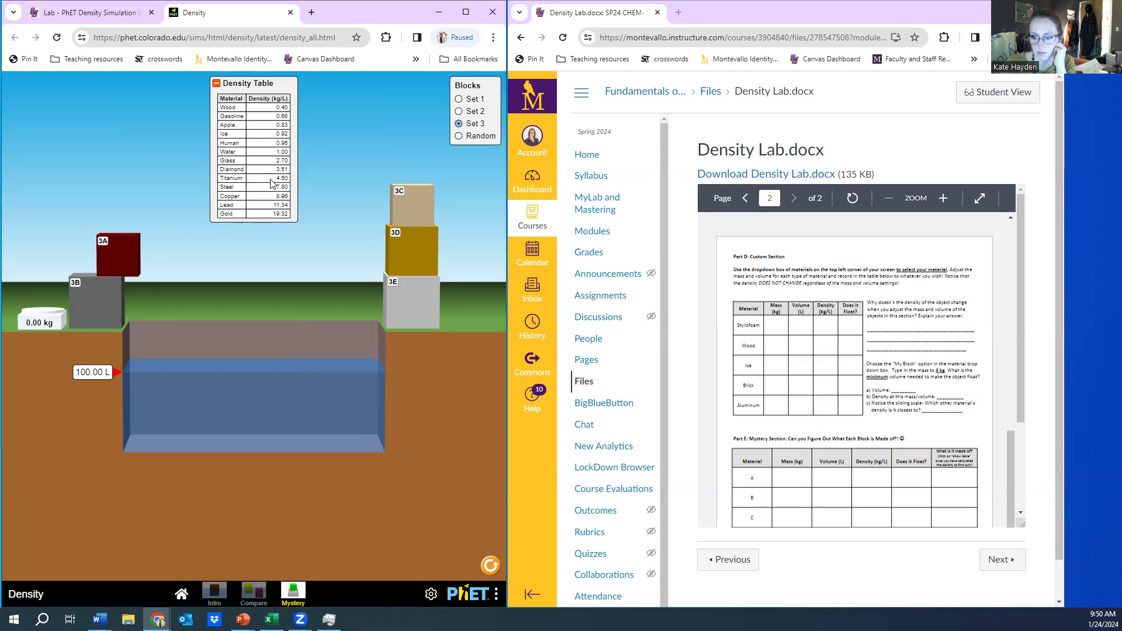
scroll(857, 390, "down", 3)
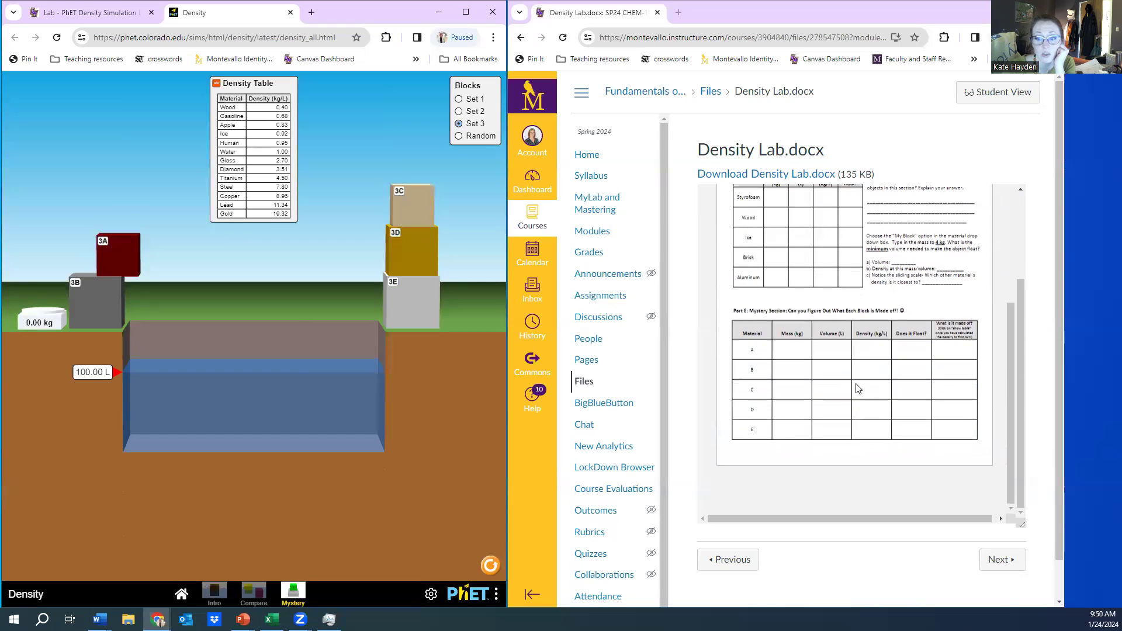